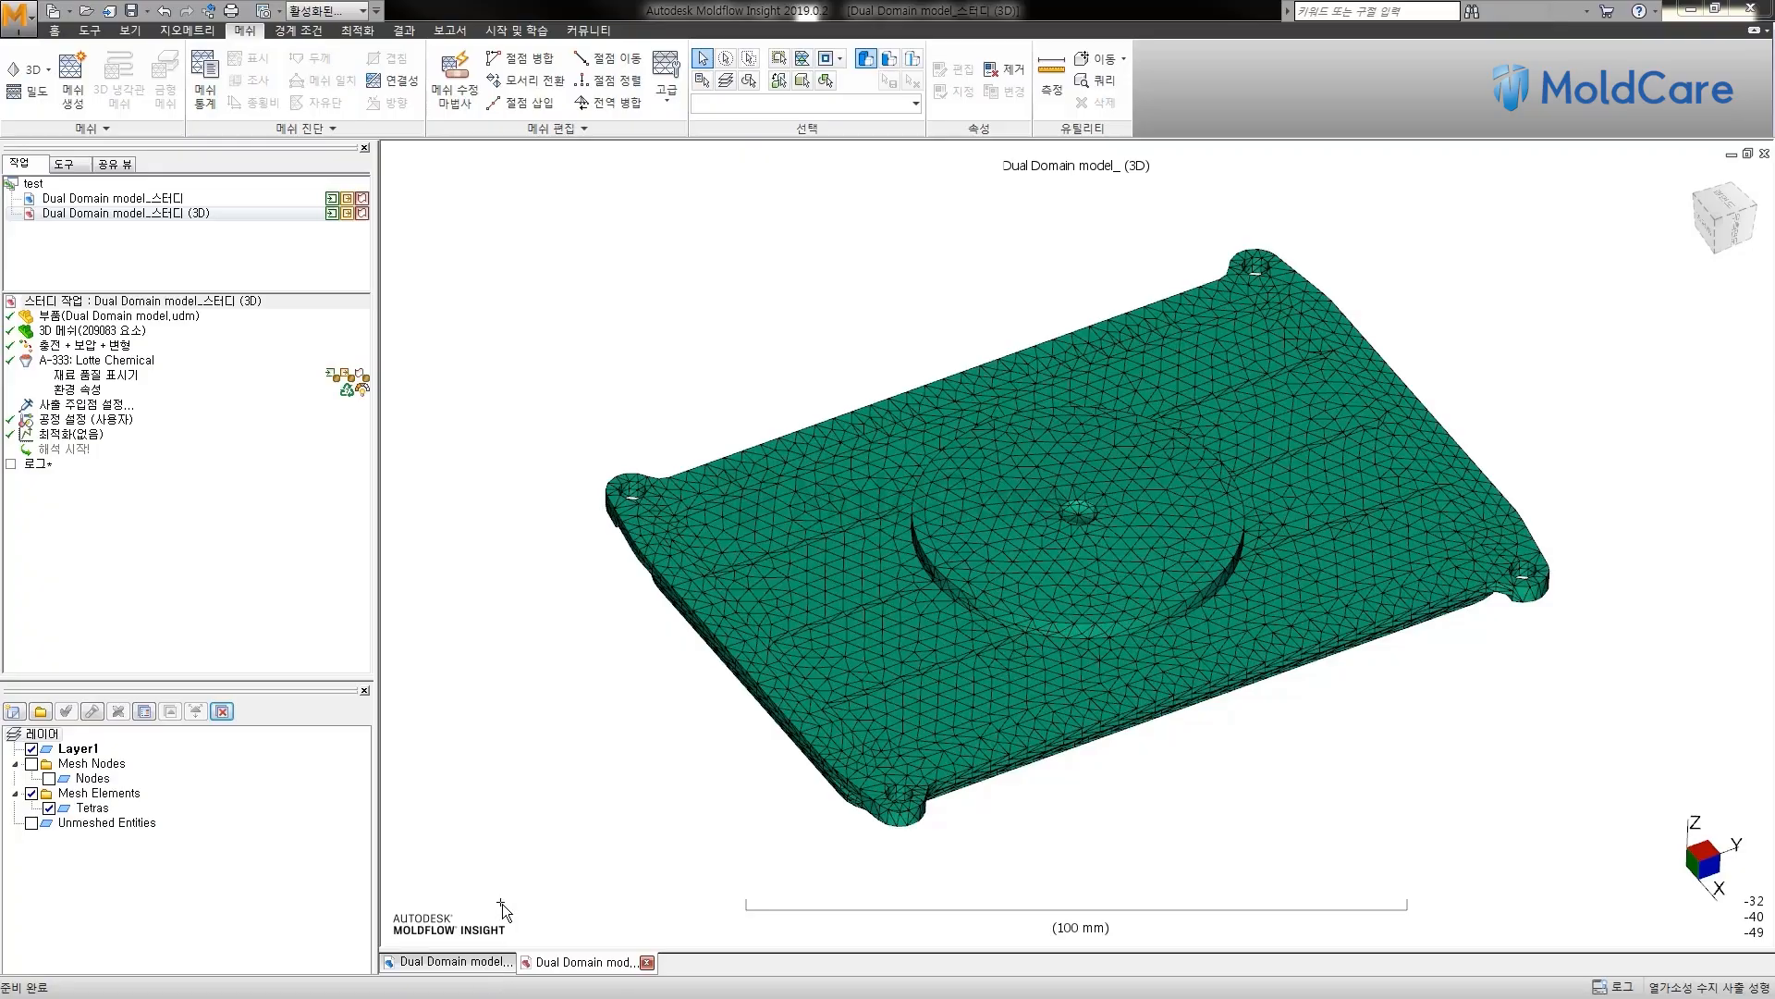
# Choose the analysis sequence 충전 + 보압 + 변형 for the 3D study.
pyautogui.moveTo(523, 797)
pyautogui.mouseDown(button='middle')
pyautogui.moveTo(536, 729)
pyautogui.moveTo(568, 697)
pyautogui.moveTo(571, 725)
pyautogui.moveTo(551, 639)
pyautogui.mouseUp(button='middle')
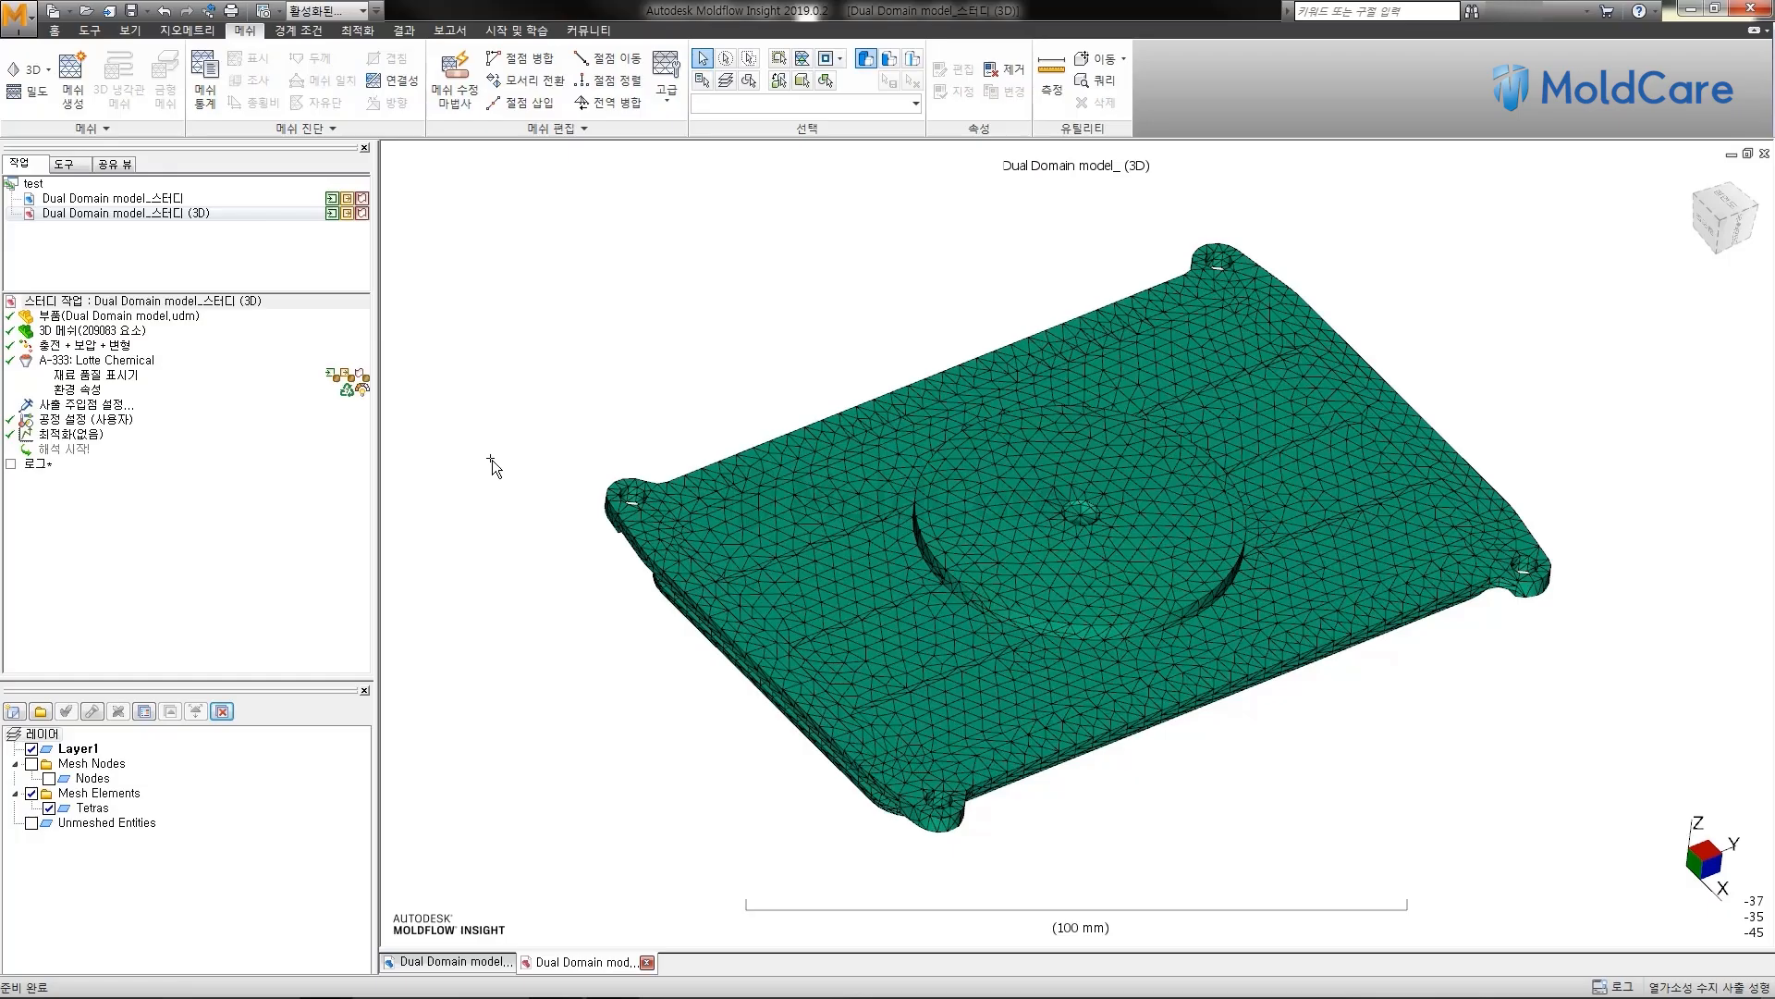
pyautogui.rightClick(134, 348)
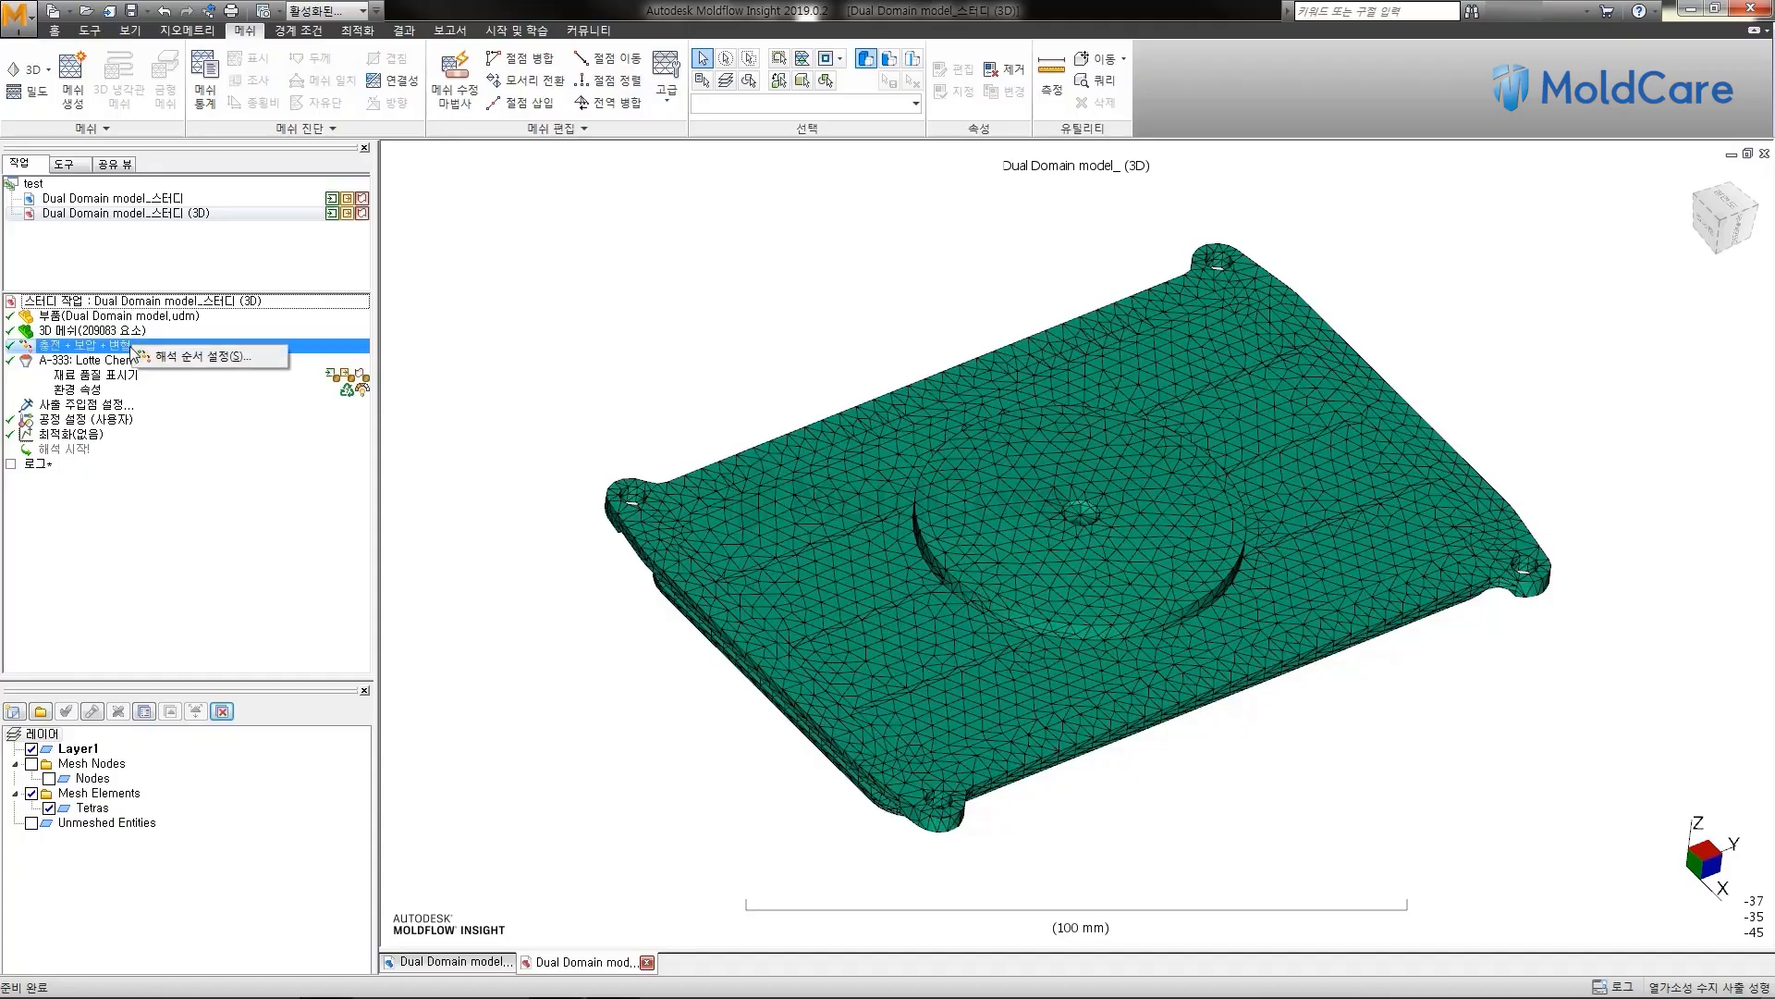
pyautogui.click(197, 358)
pyautogui.moveTo(747, 418); pyautogui.dragTo(580, 309)
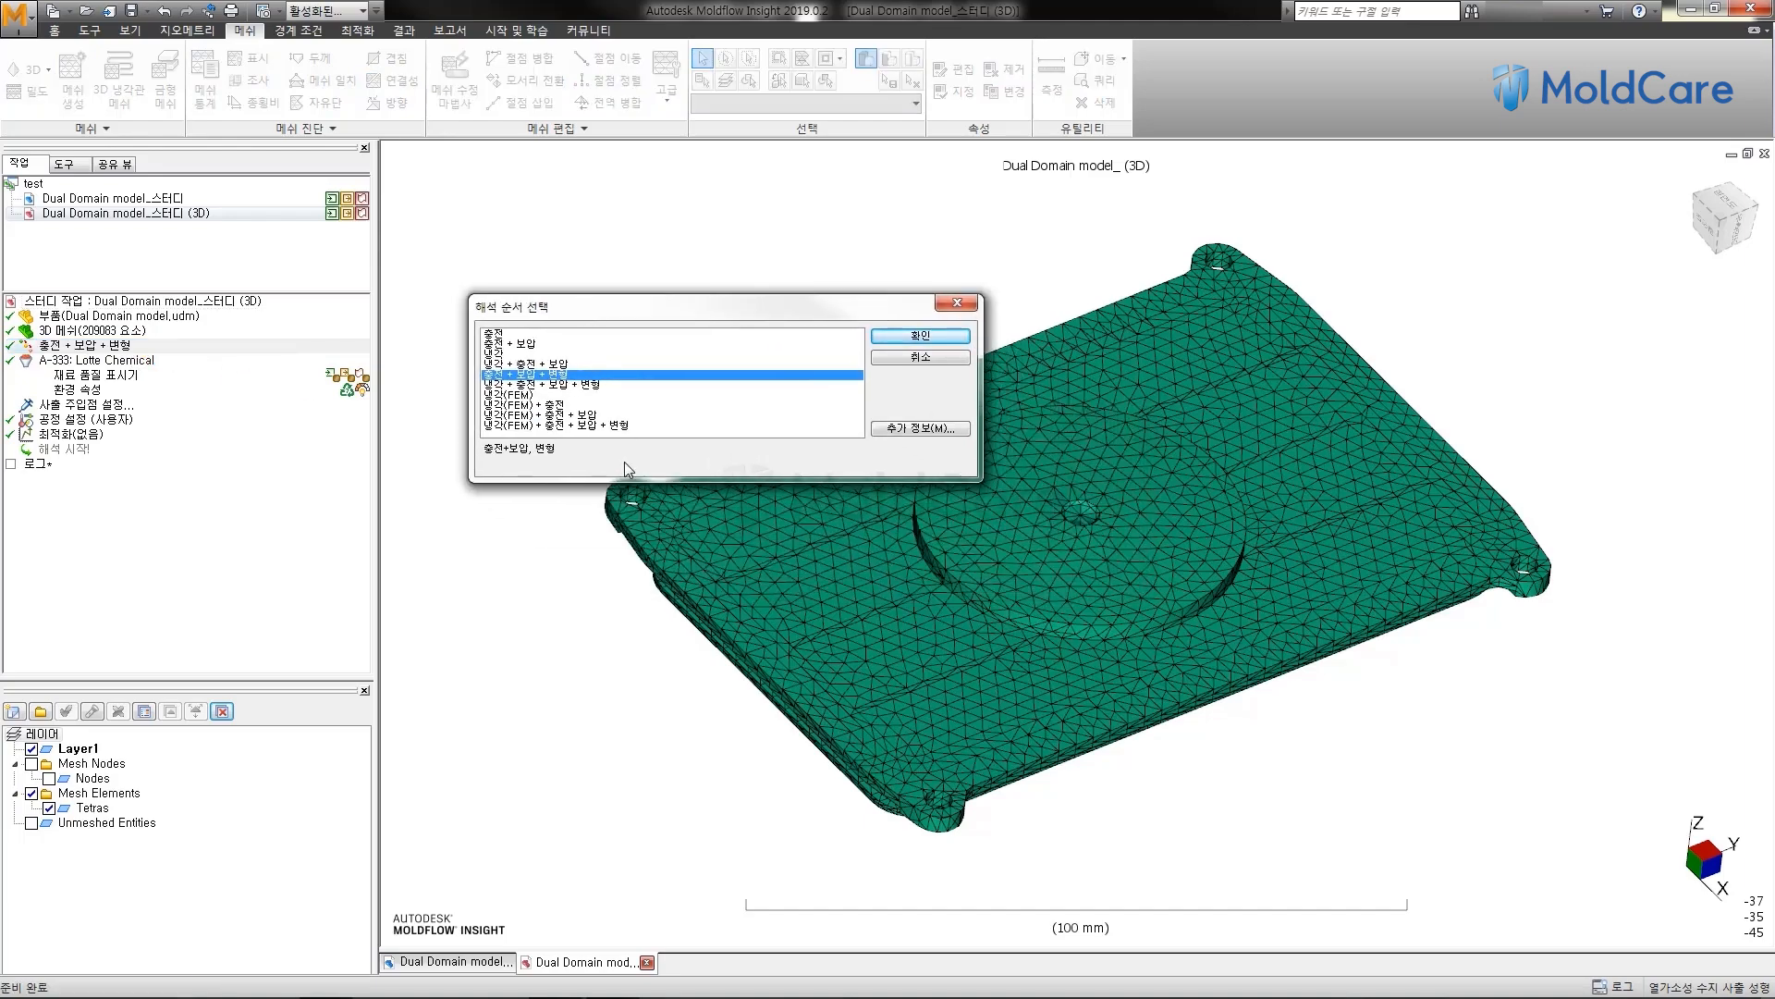
pyautogui.click(549, 334)
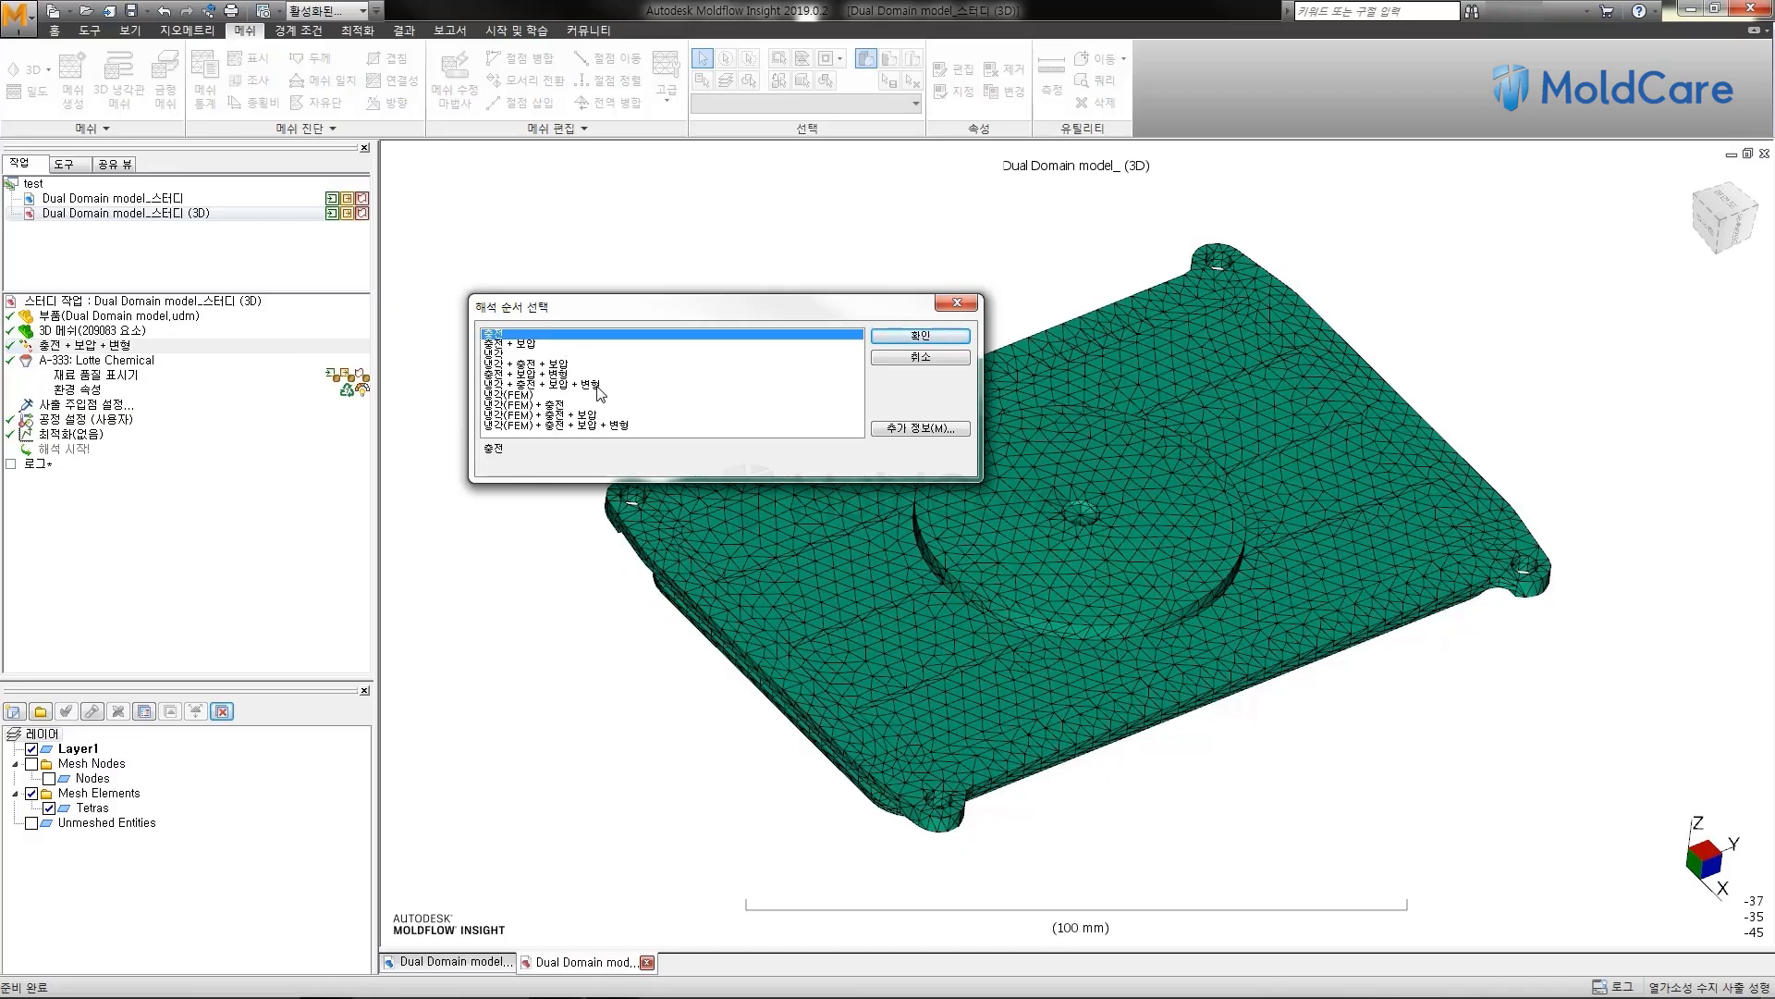
pyautogui.click(533, 375)
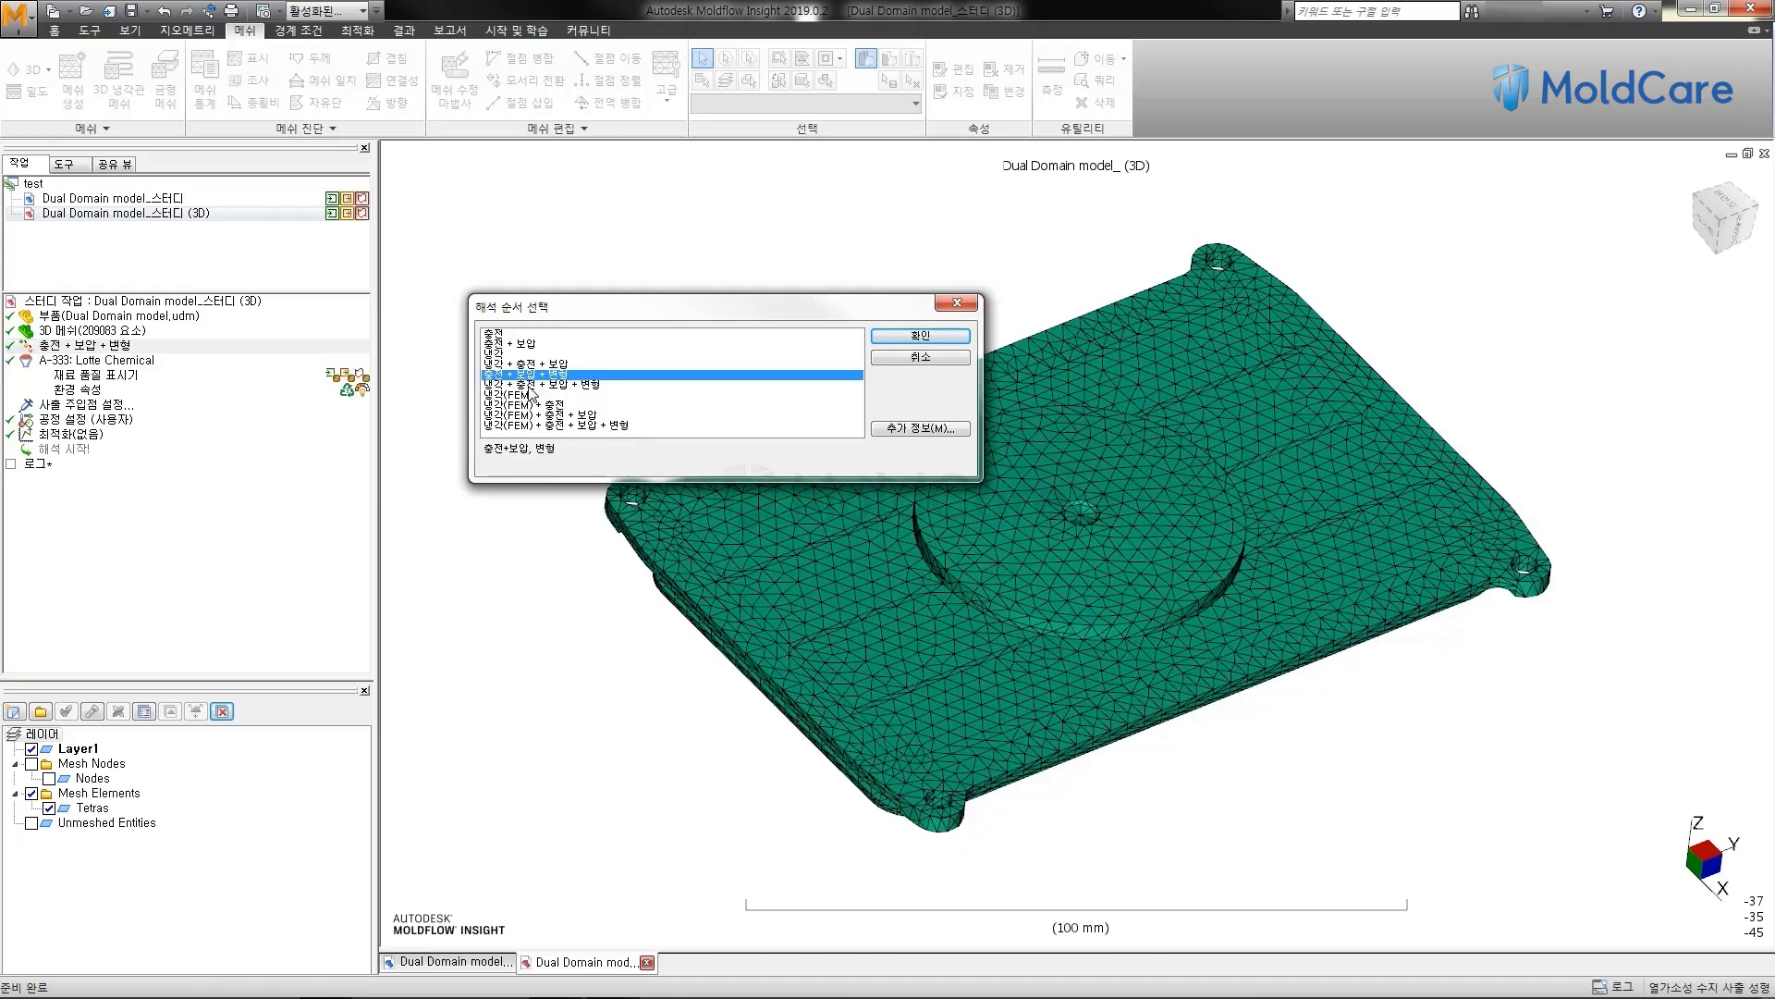
pyautogui.click(530, 385)
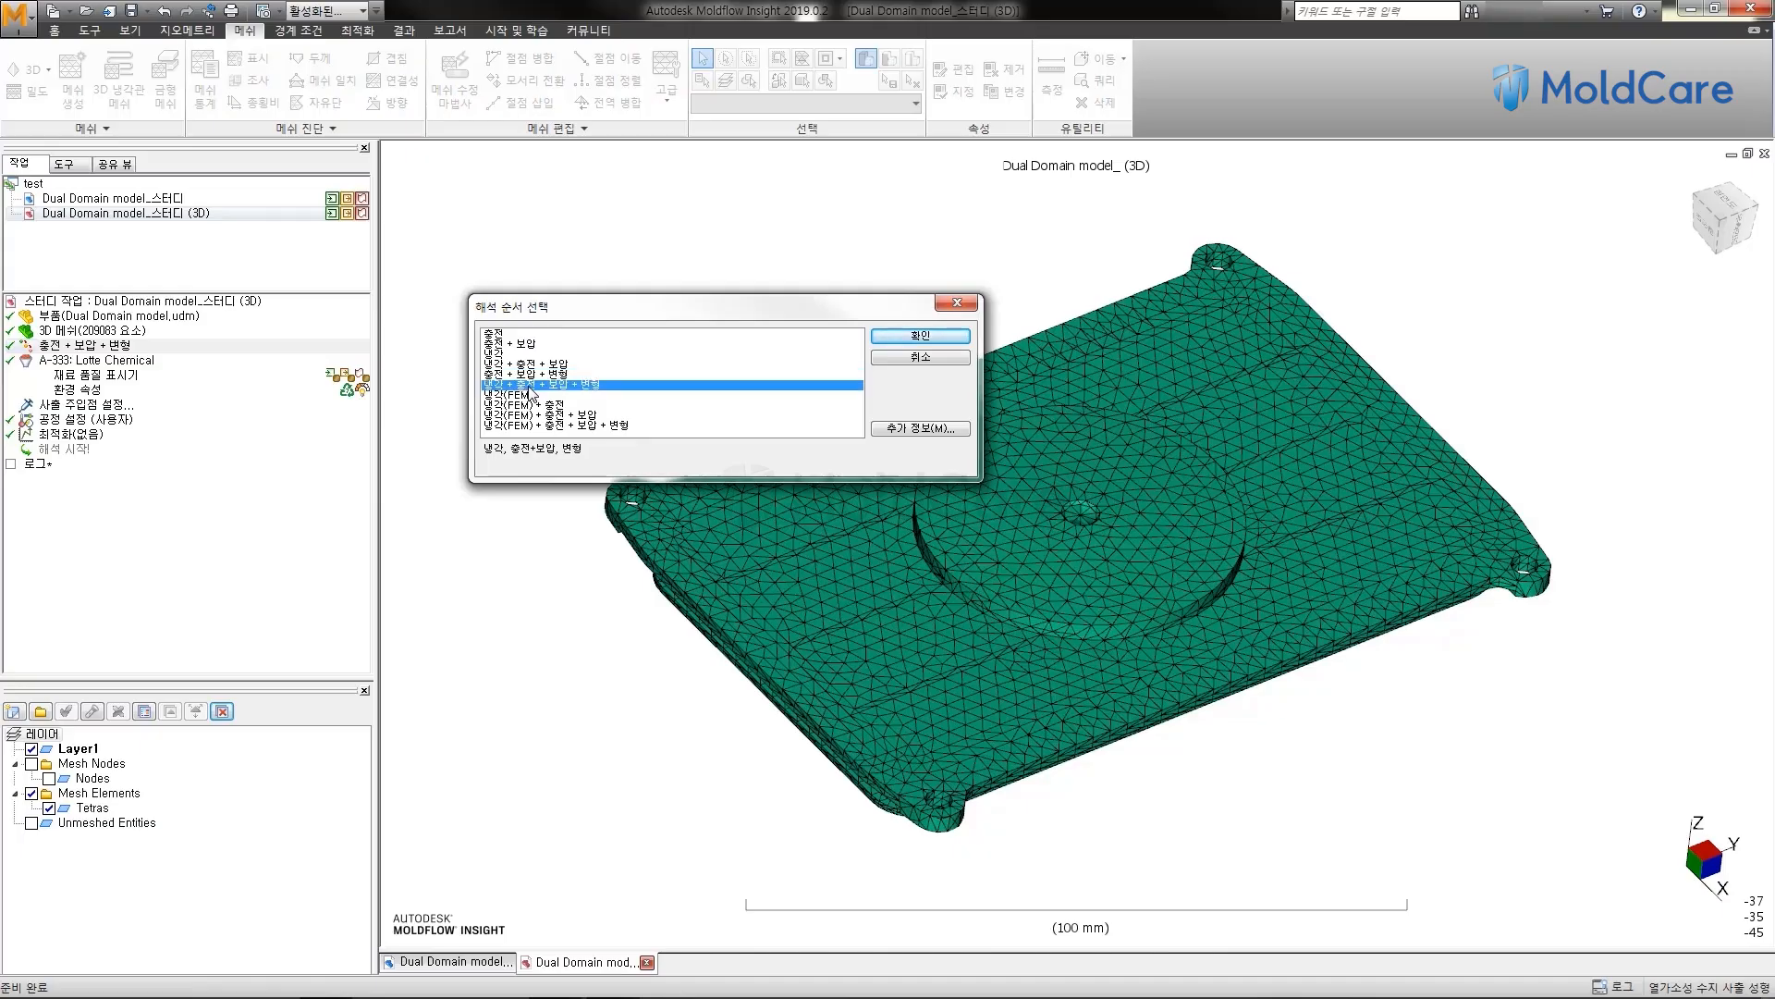
pyautogui.click(534, 376)
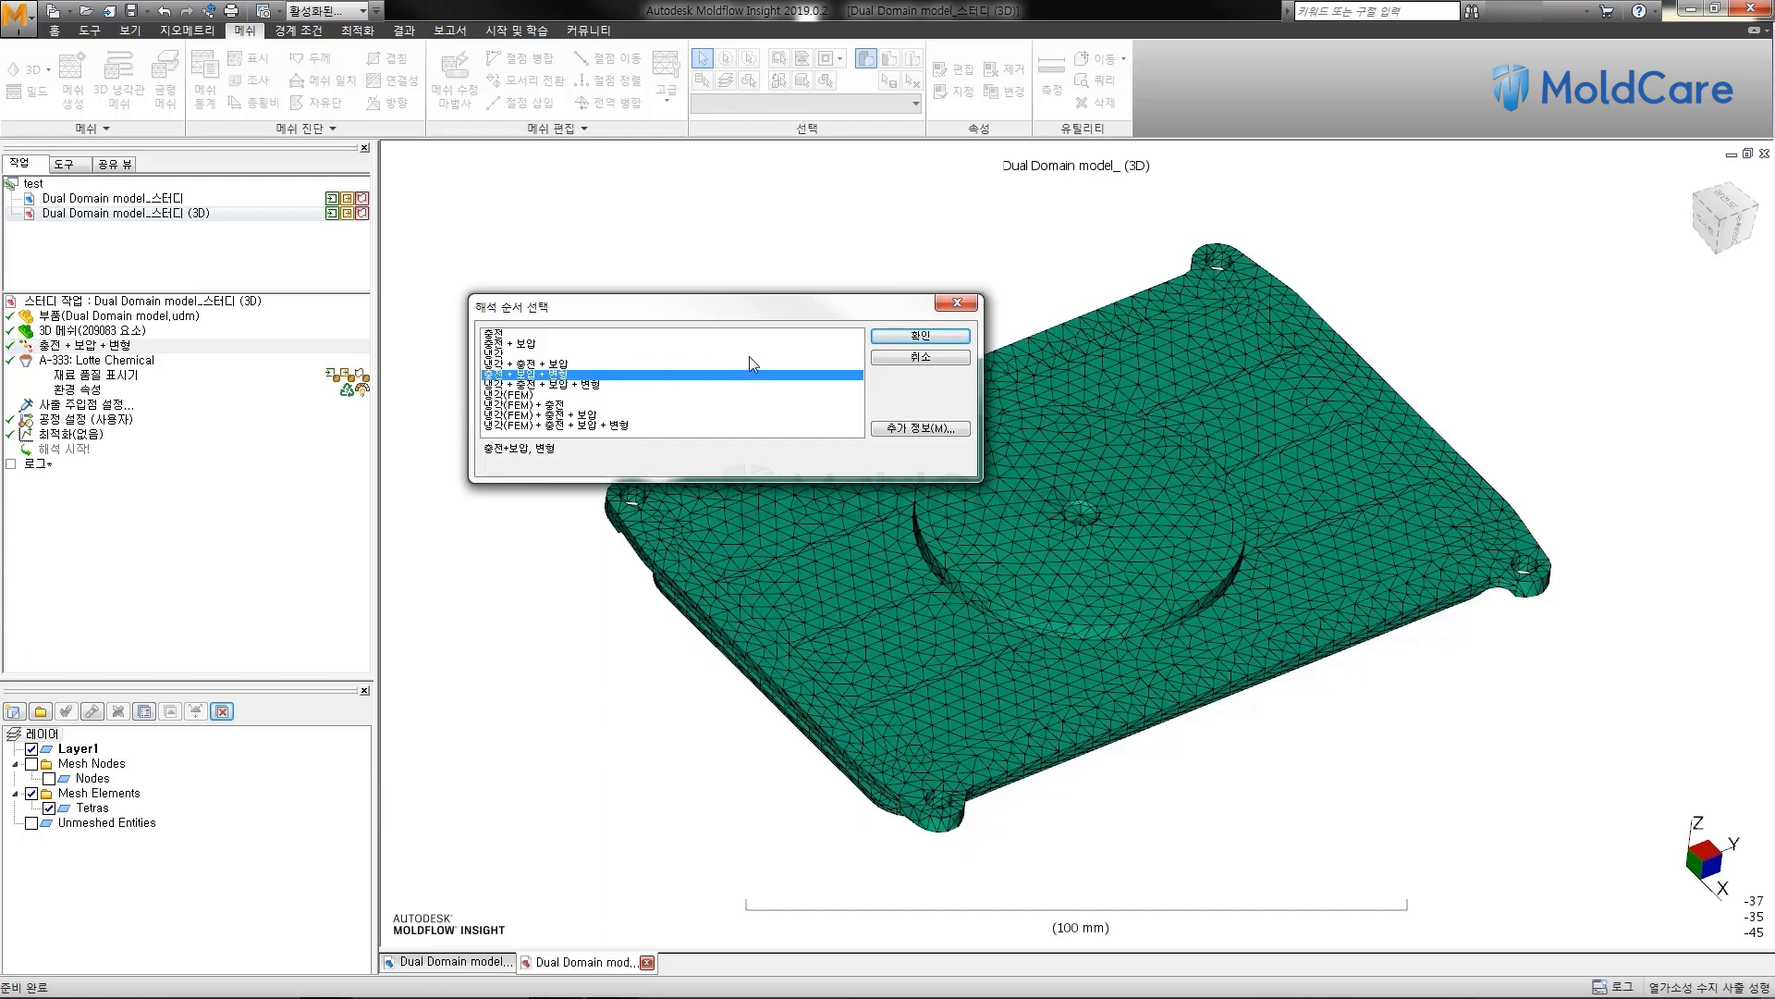
pyautogui.click(927, 339)
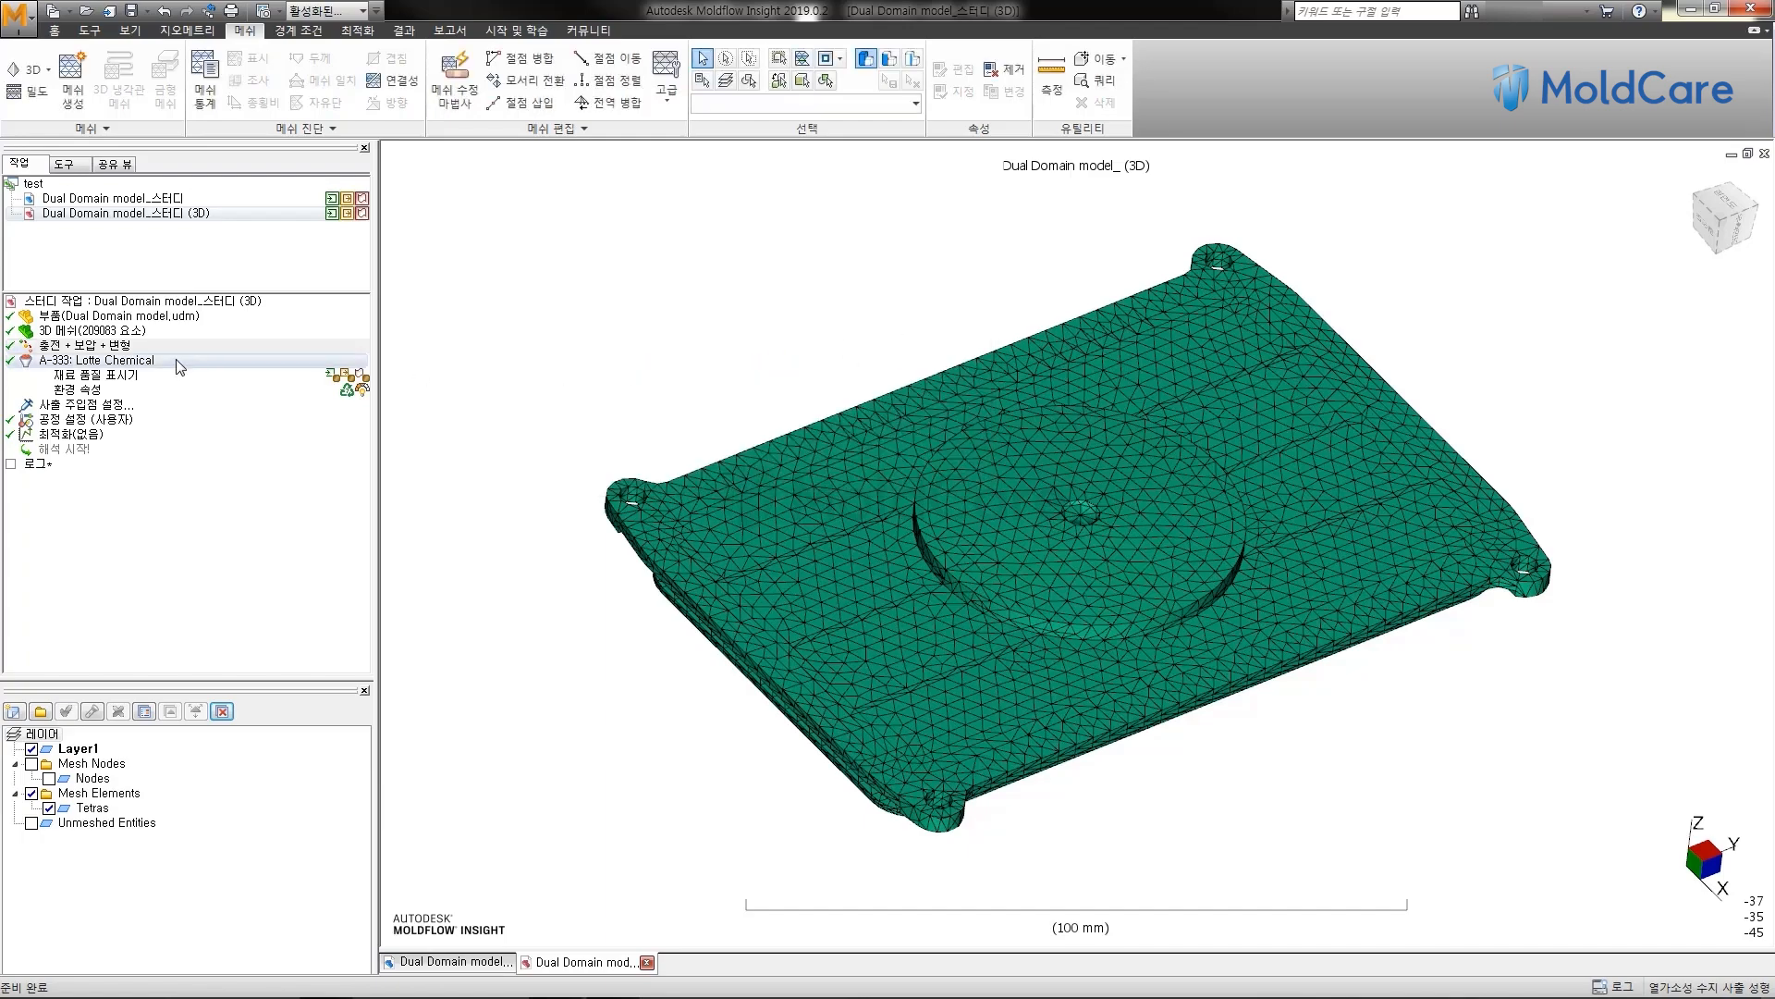
# Place one injection location on top of the small boss at the centre of the 3D model.
pyautogui.click(128, 361)
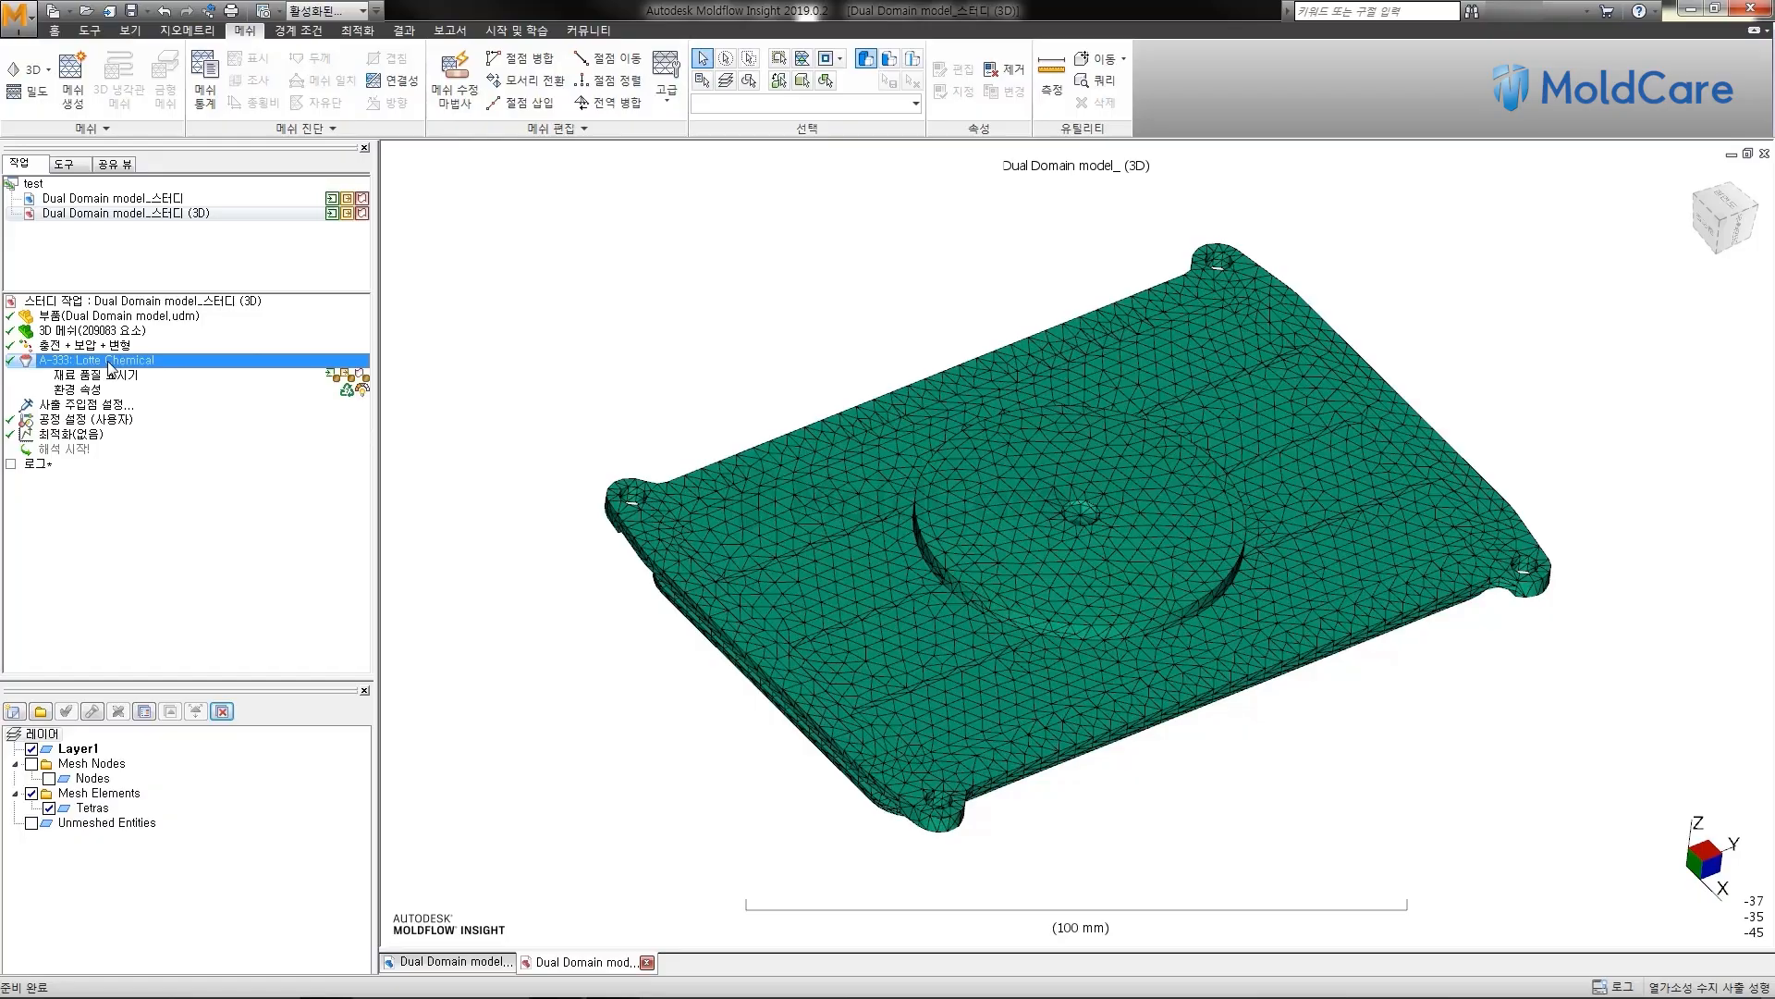
pyautogui.click(117, 407)
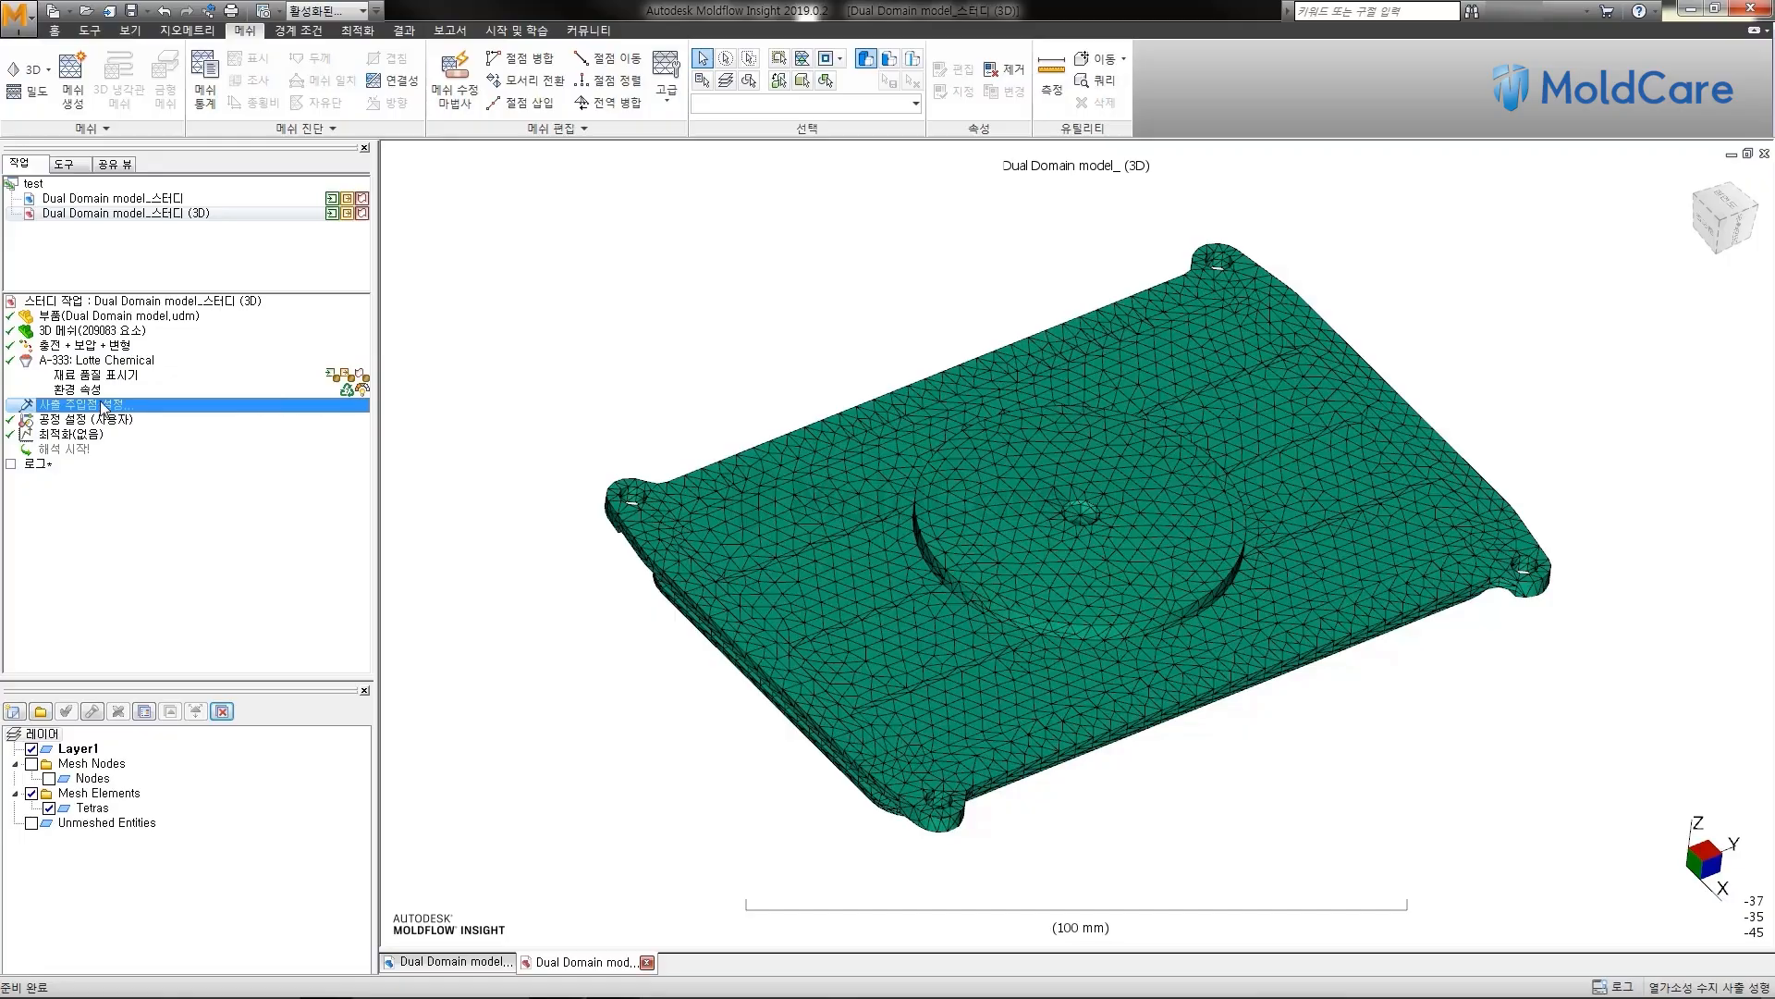
pyautogui.doubleClick(101, 403)
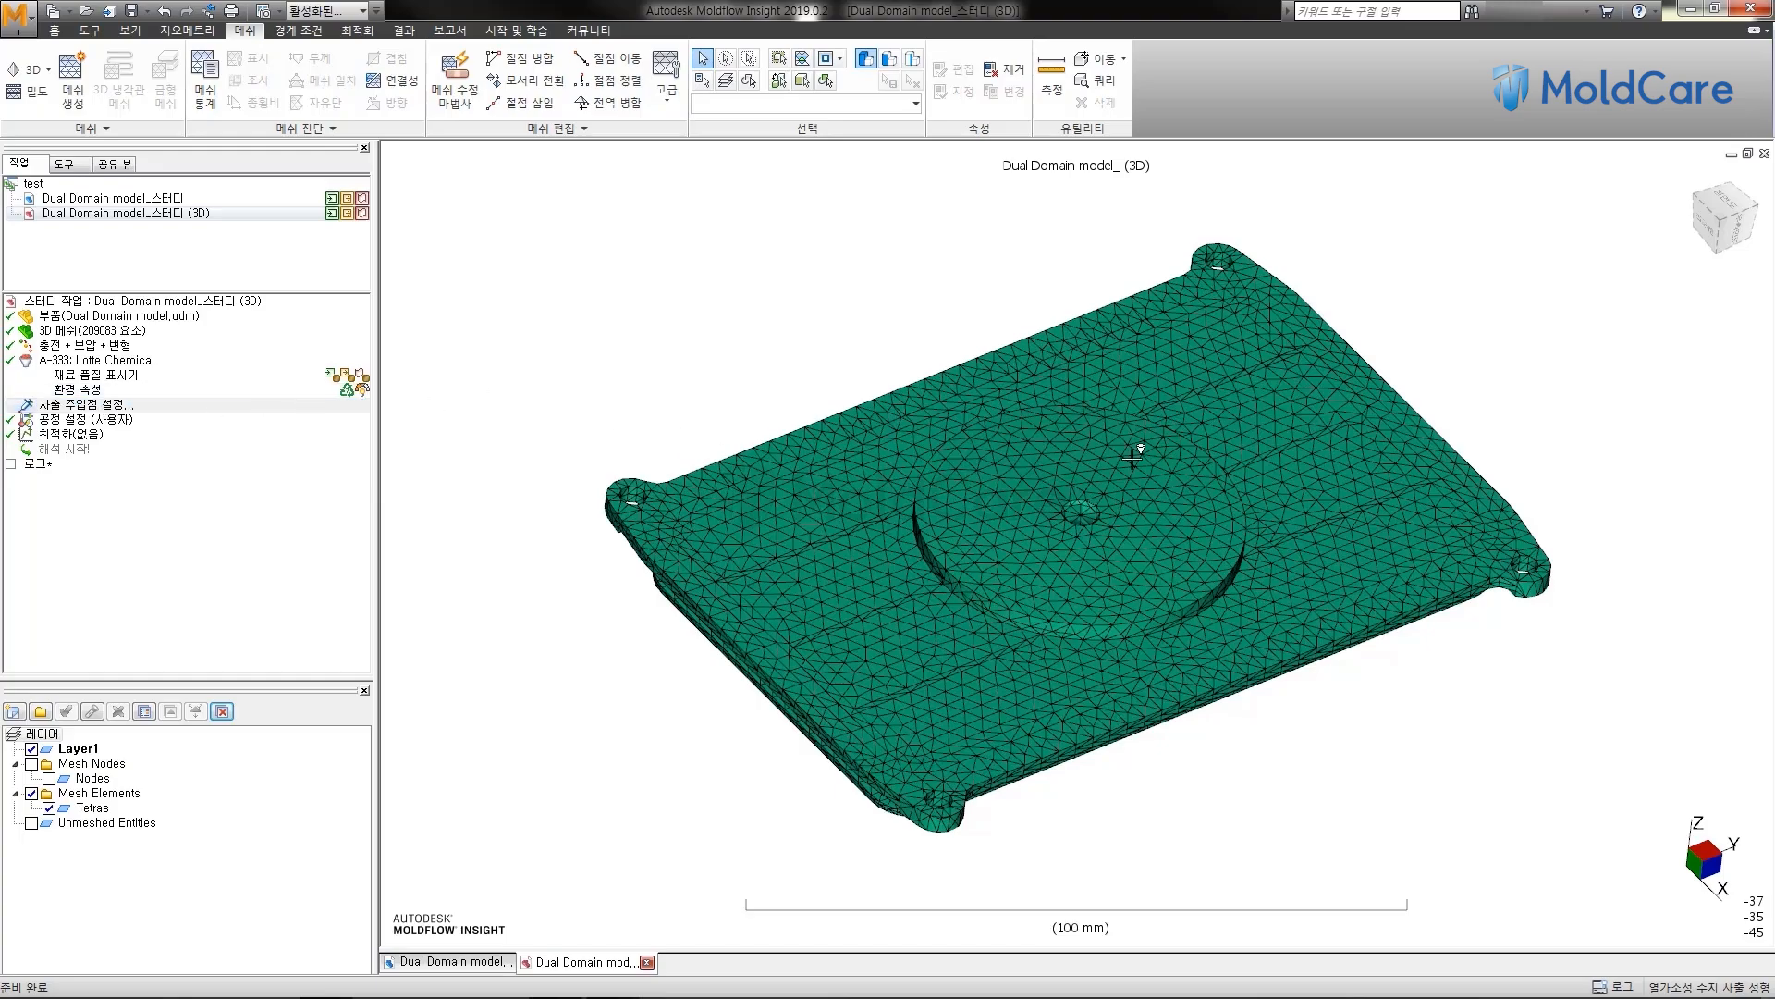
pyautogui.moveTo(1164, 462); pyautogui.dragTo(1113, 497, button='middle')
pyautogui.scroll(6, 1080, 510)
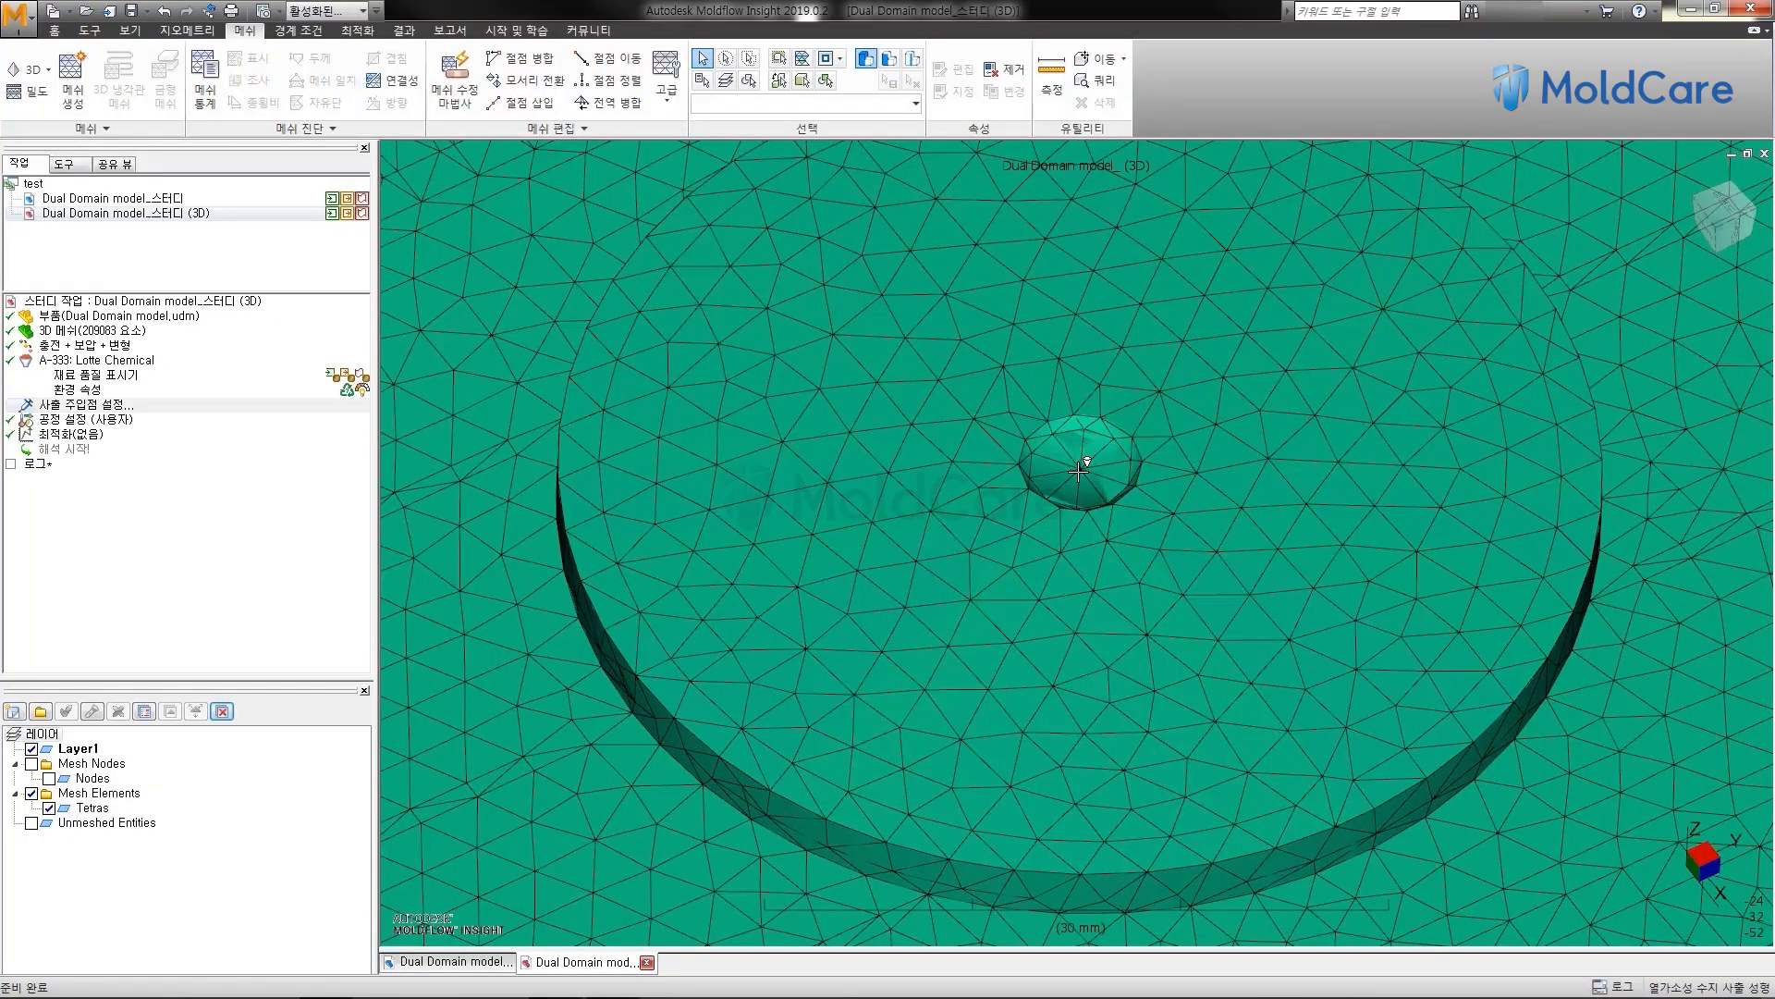
pyautogui.click(1080, 468)
pyautogui.moveTo(1122, 467); pyautogui.dragTo(1123, 447, button='middle')
pyautogui.scroll(-6, 1122, 448)
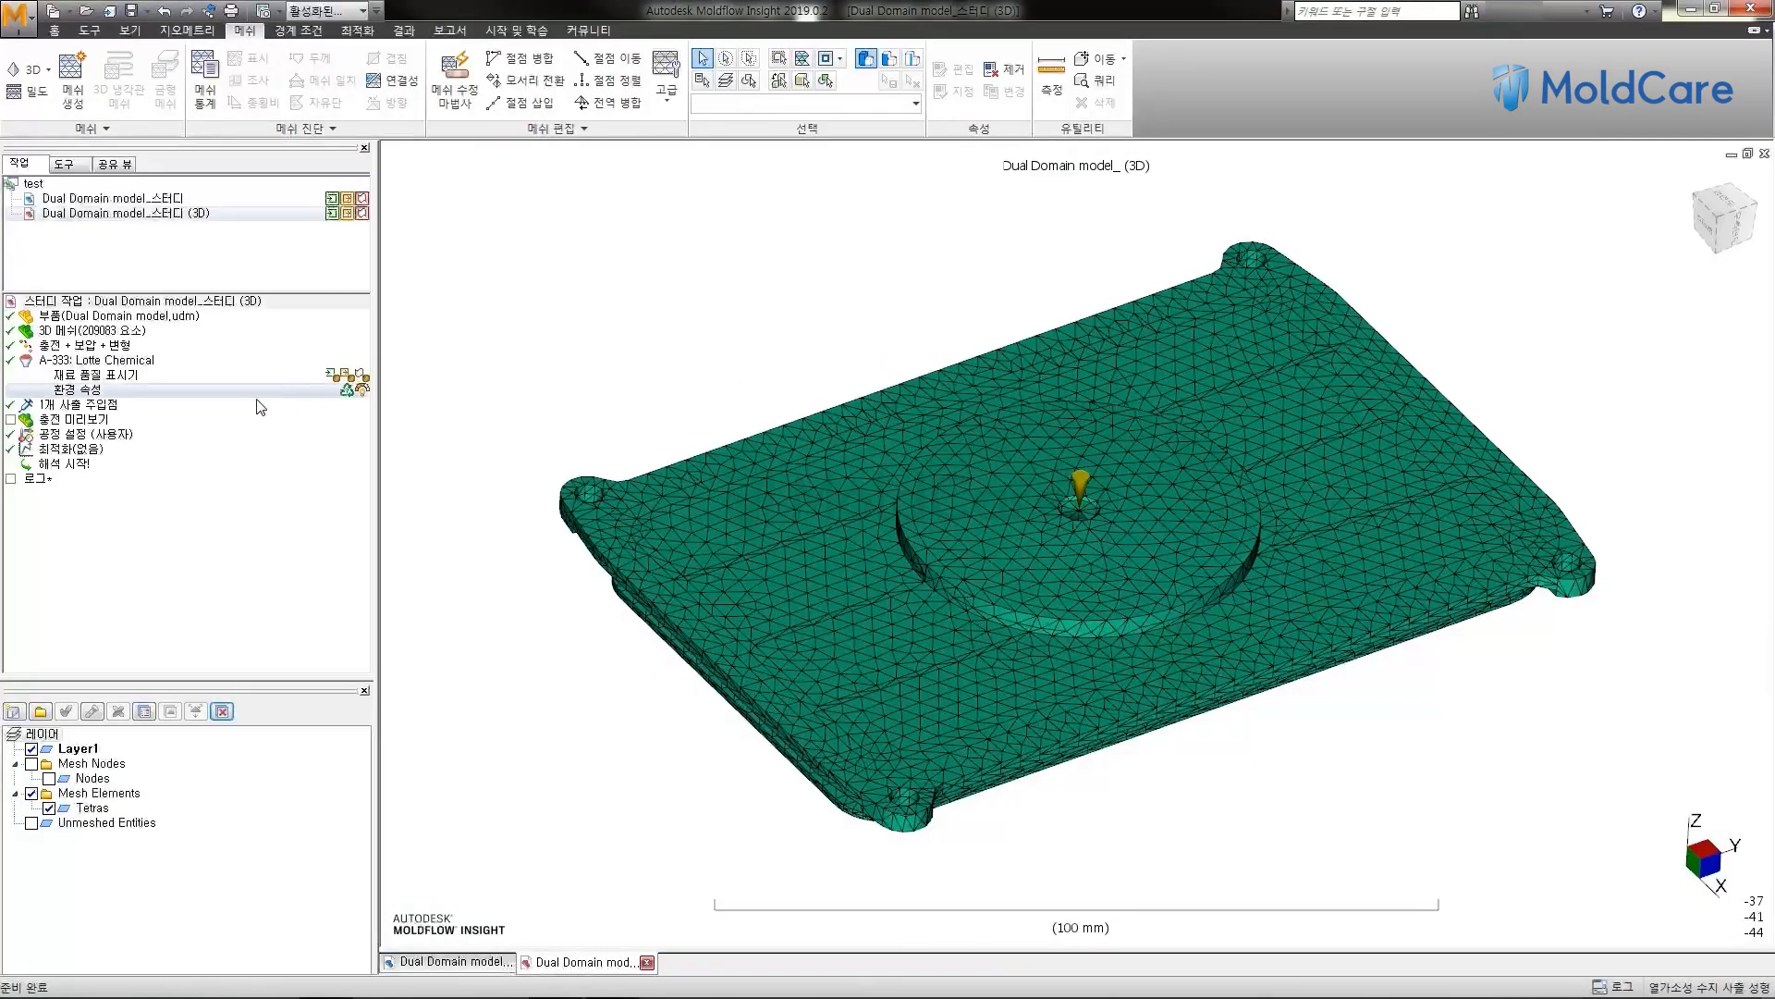
# Keep the 3D study's fill and pack process settings and select 소변형 as the warp analysis type.
pyautogui.doubleClick(178, 435)
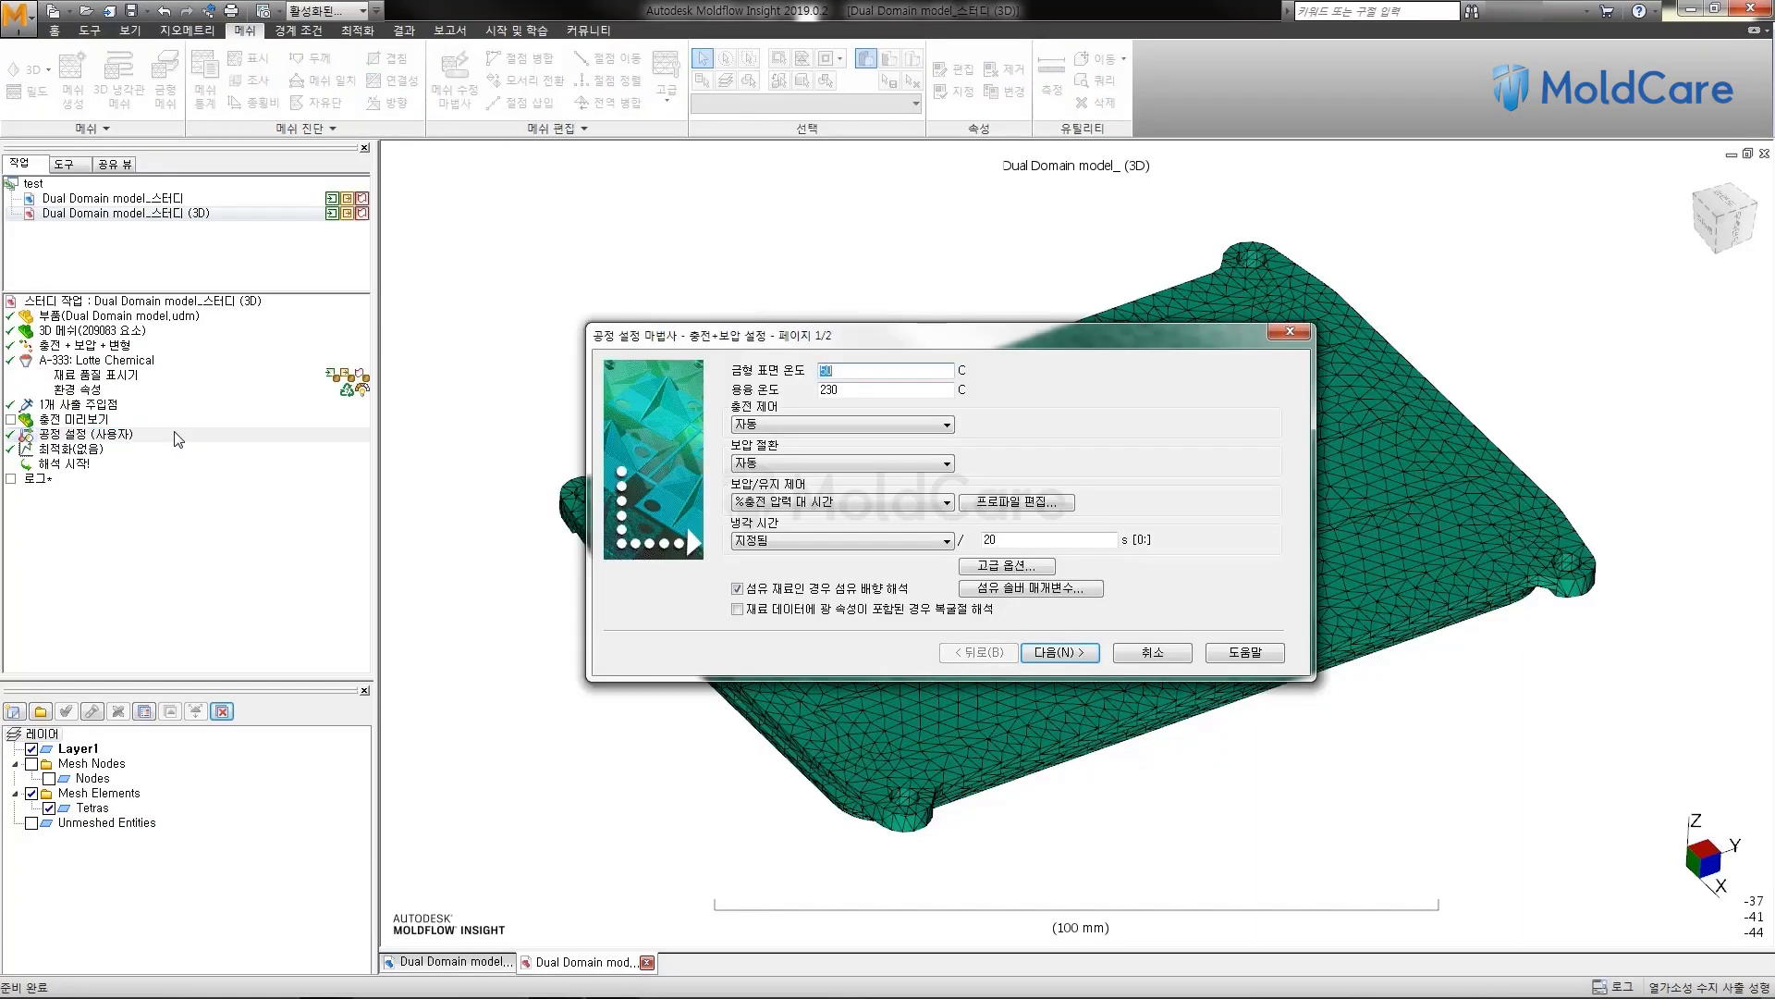
pyautogui.click(885, 390)
pyautogui.click(878, 390)
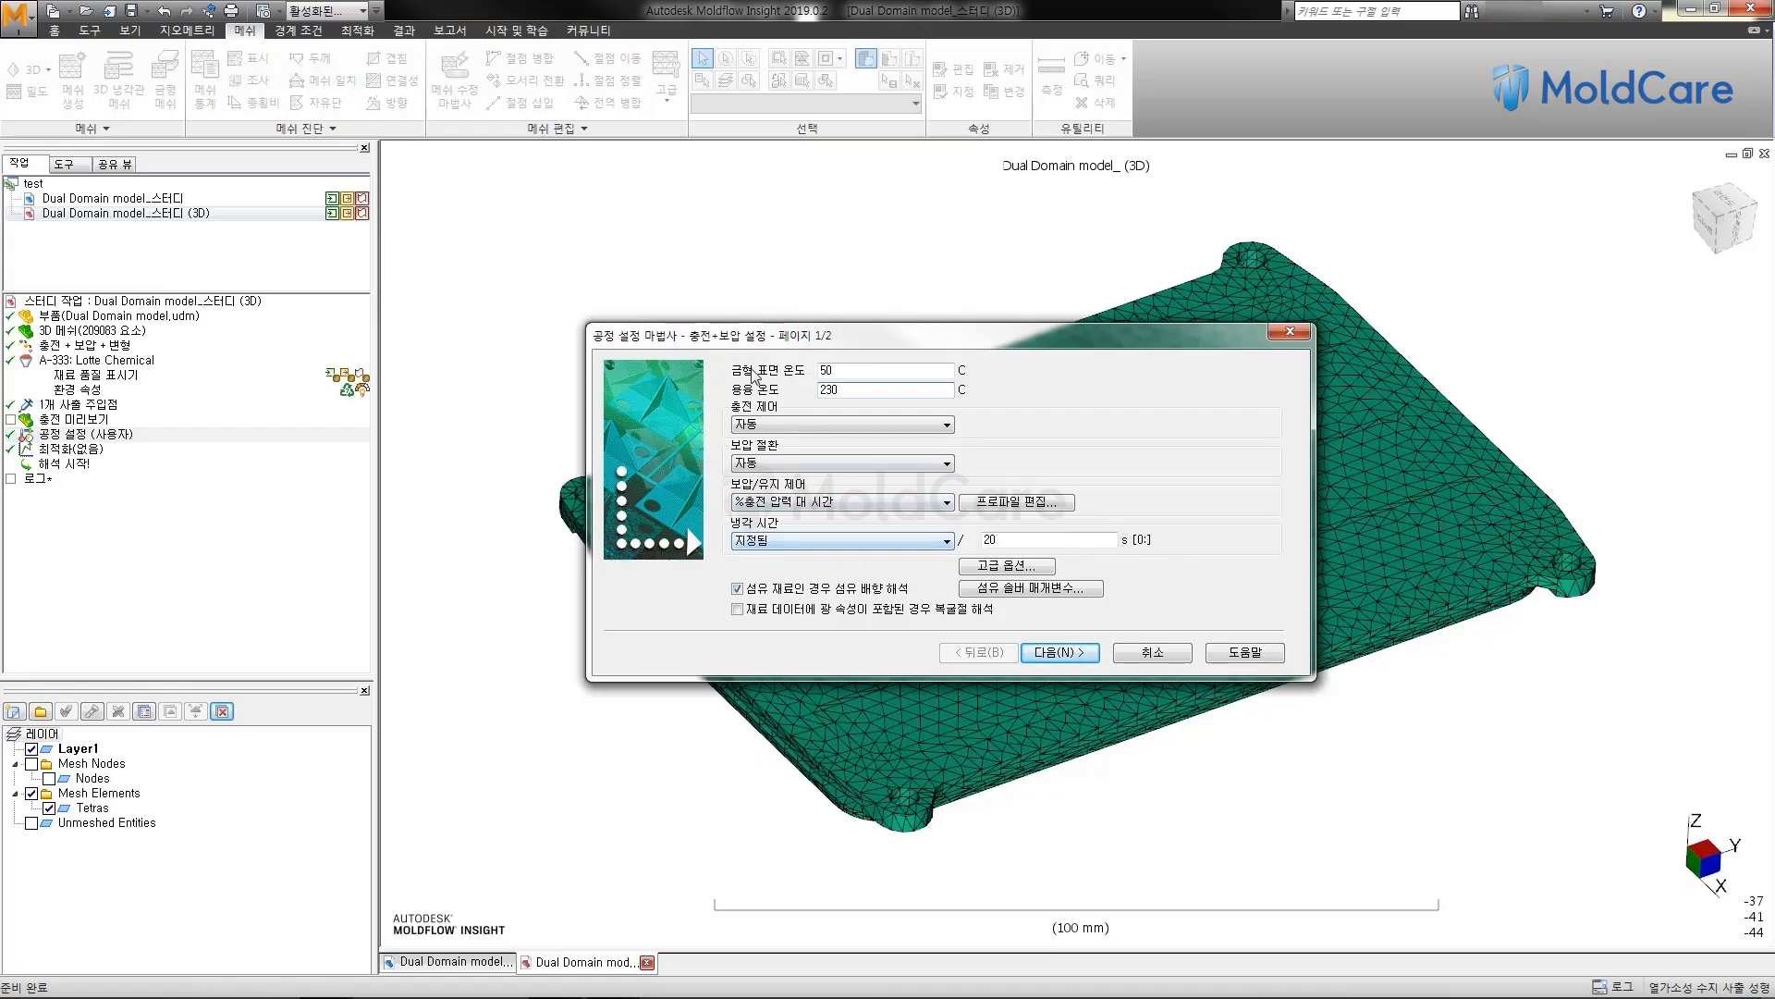
pyautogui.click(1063, 653)
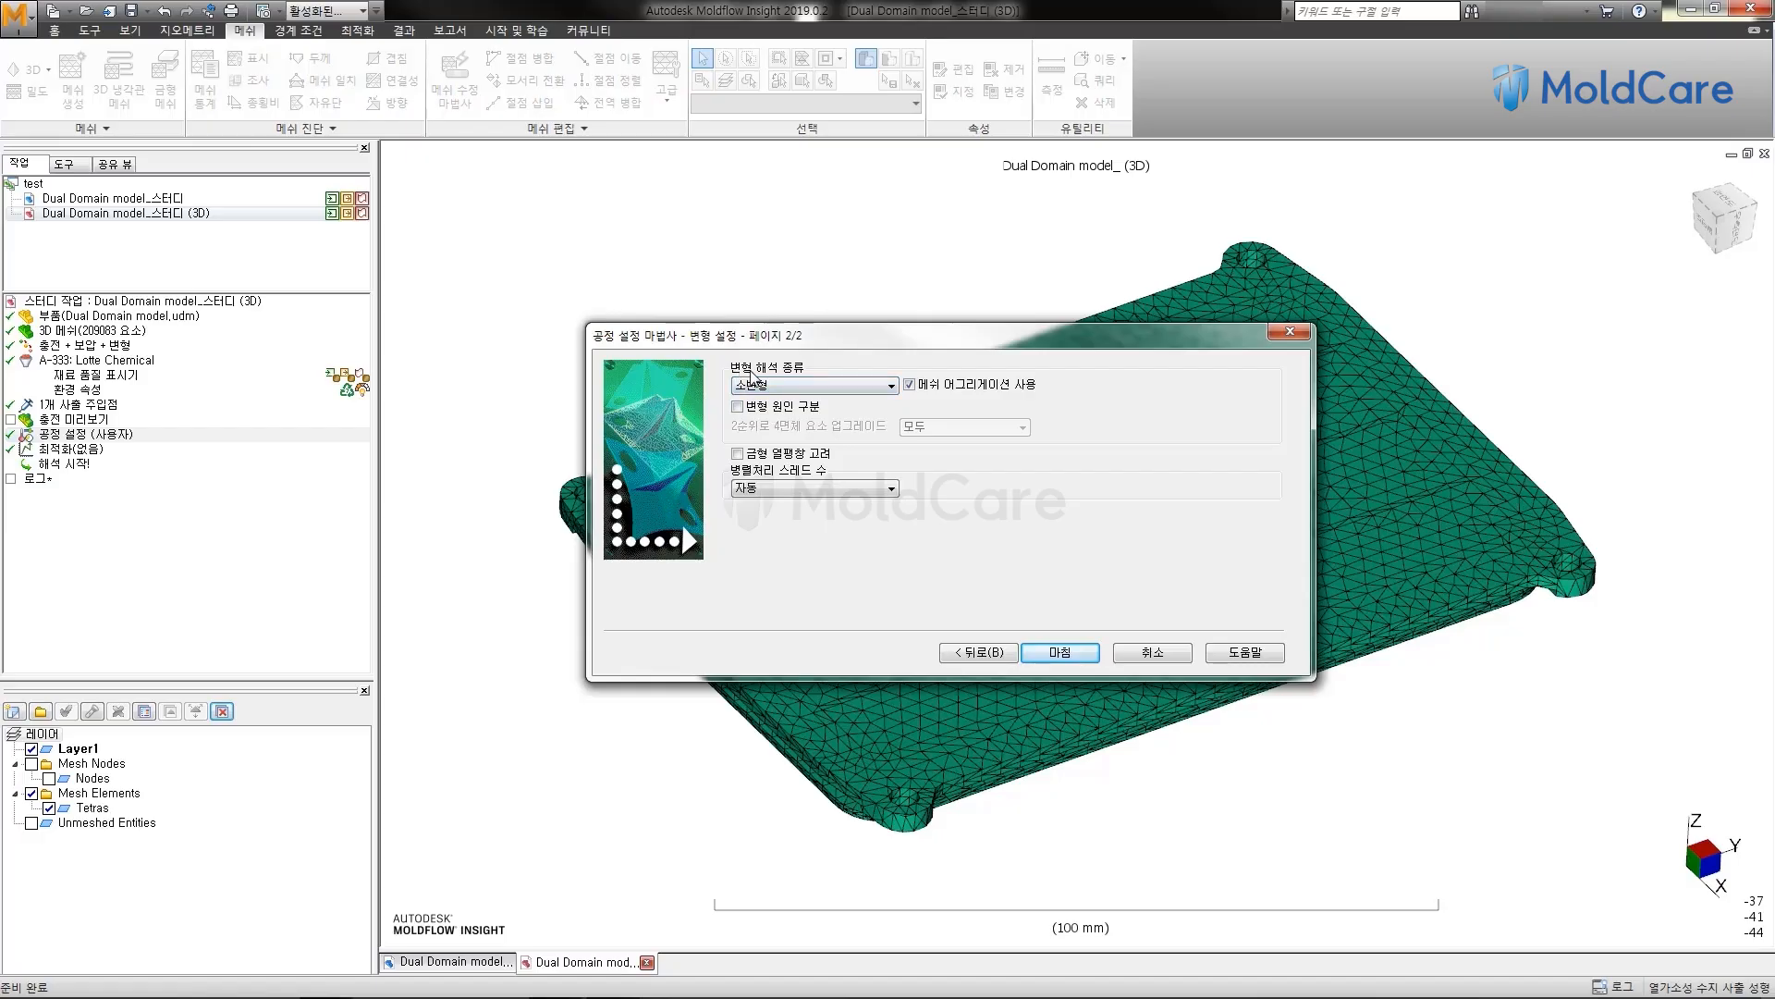
pyautogui.click(788, 389)
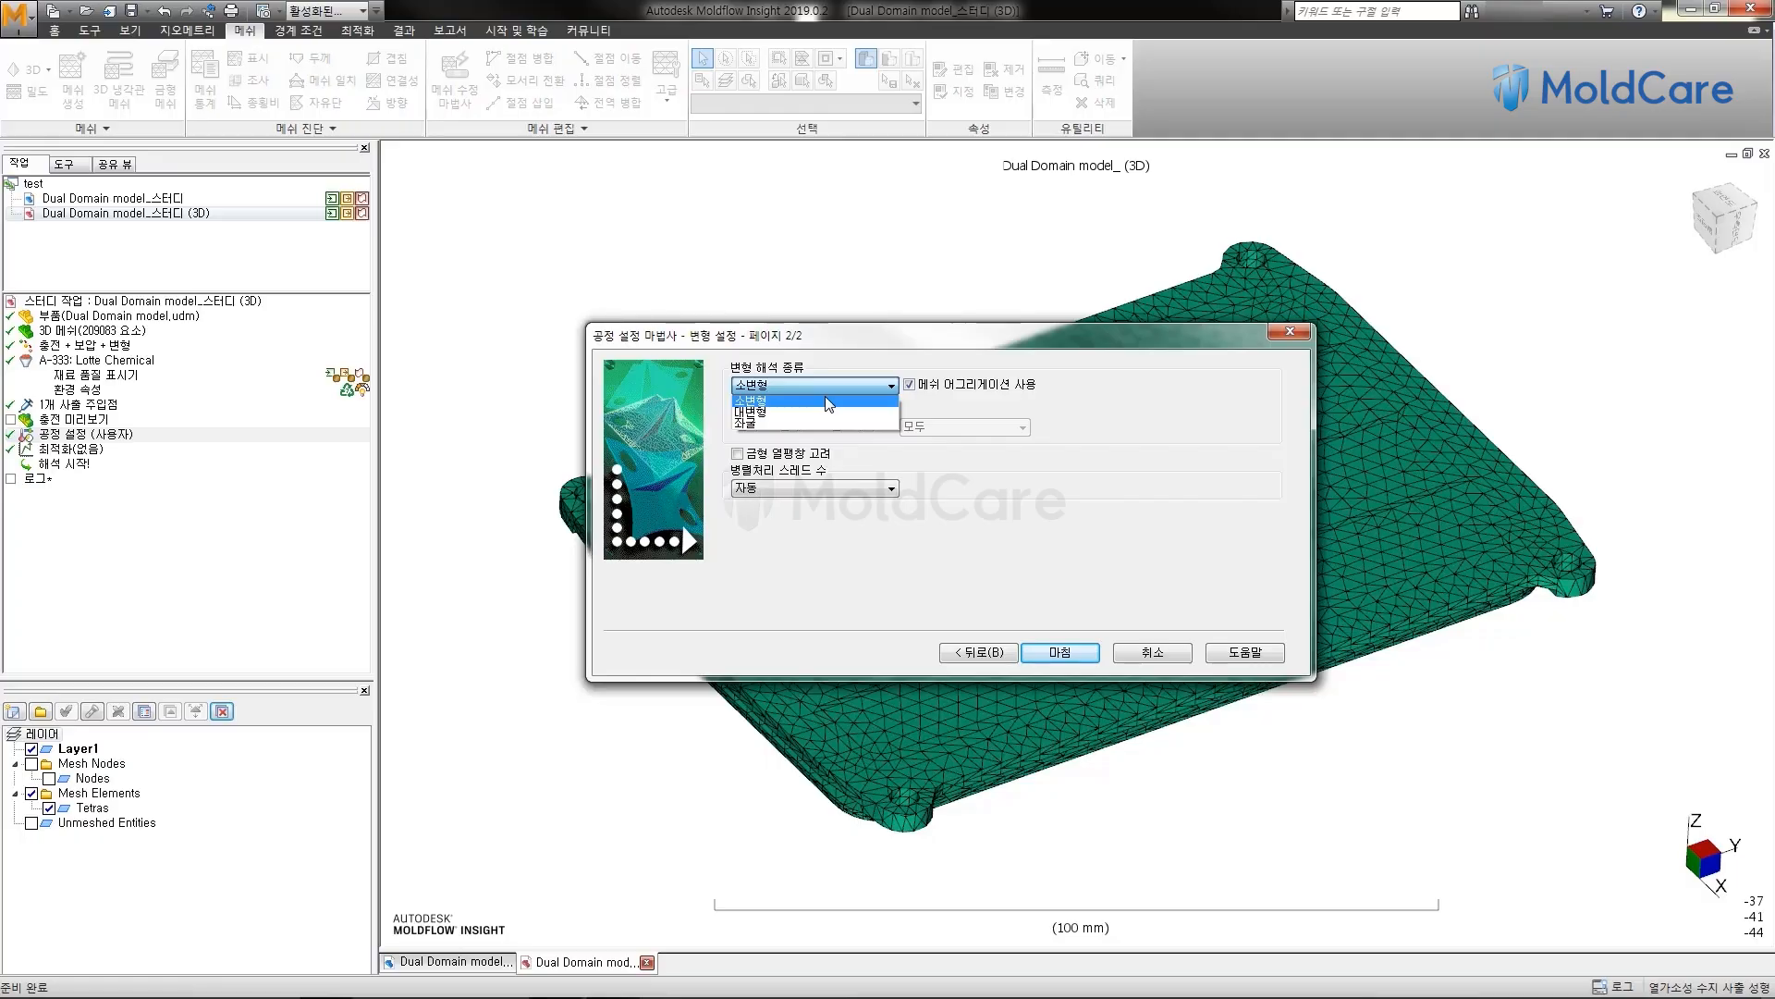
pyautogui.click(818, 401)
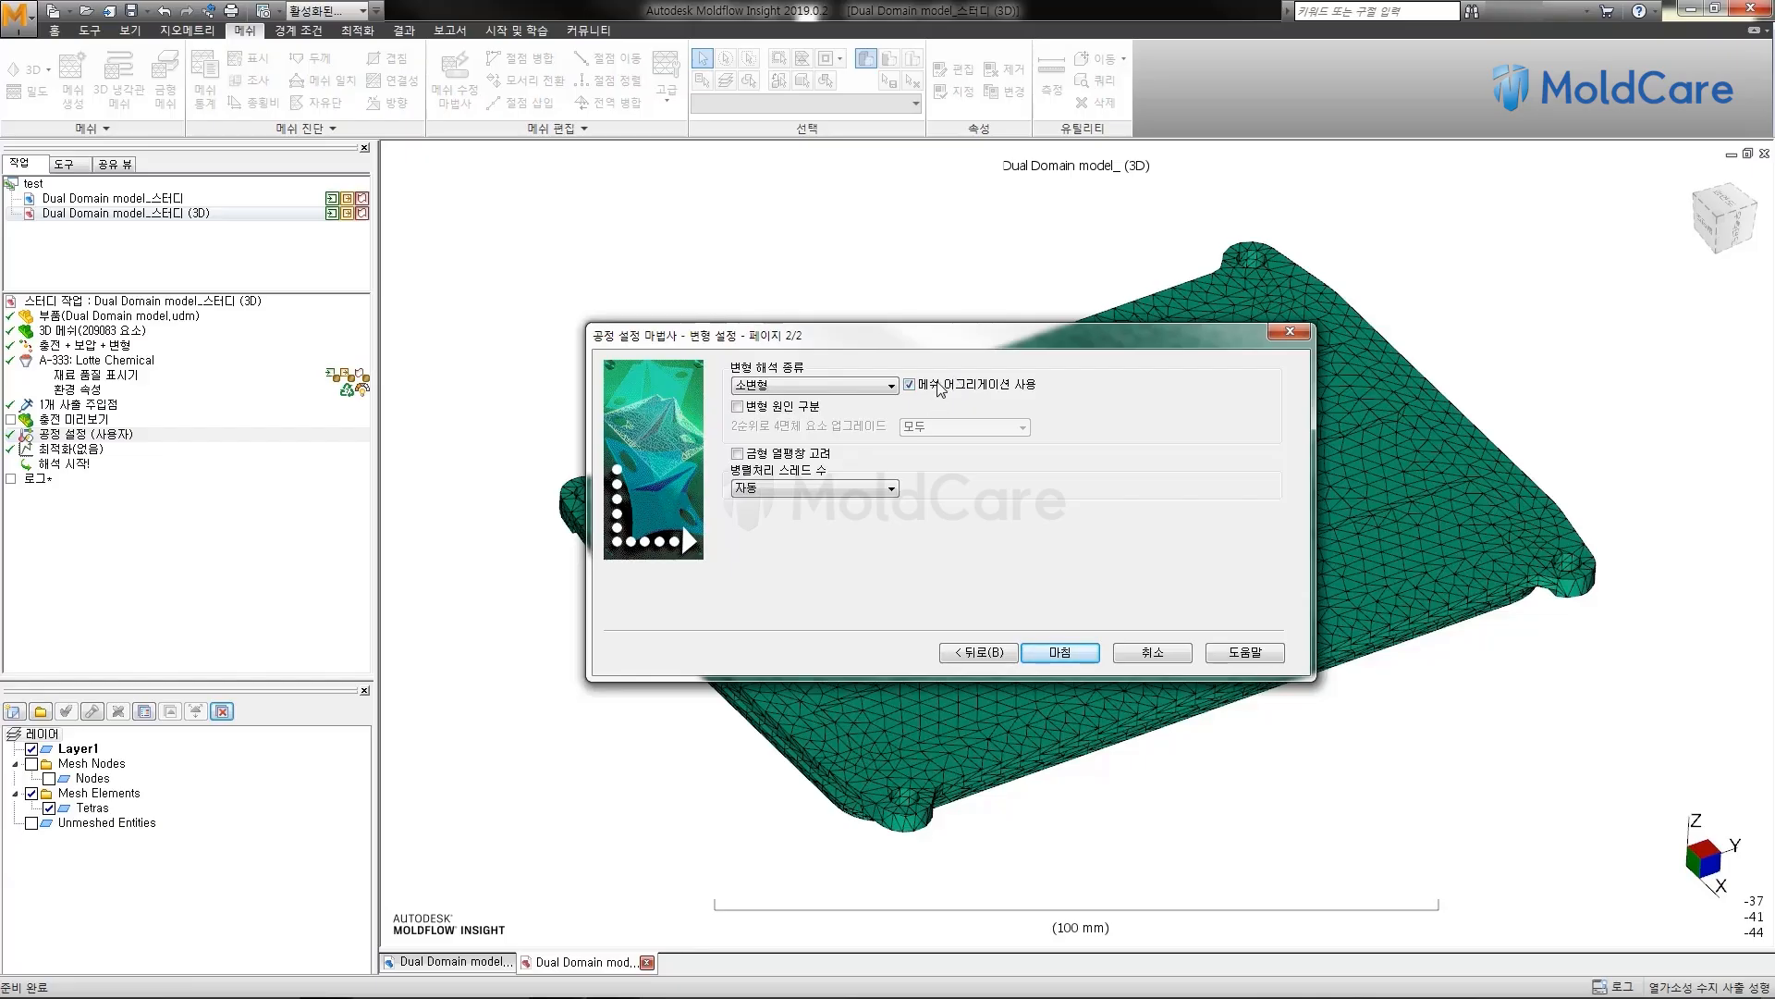
# Disable mesh aggregation, set the second-order tetrahedral element upgrade to 자동, keep the thread count at 자동, and finish the process settings.
pyautogui.click(909, 384)
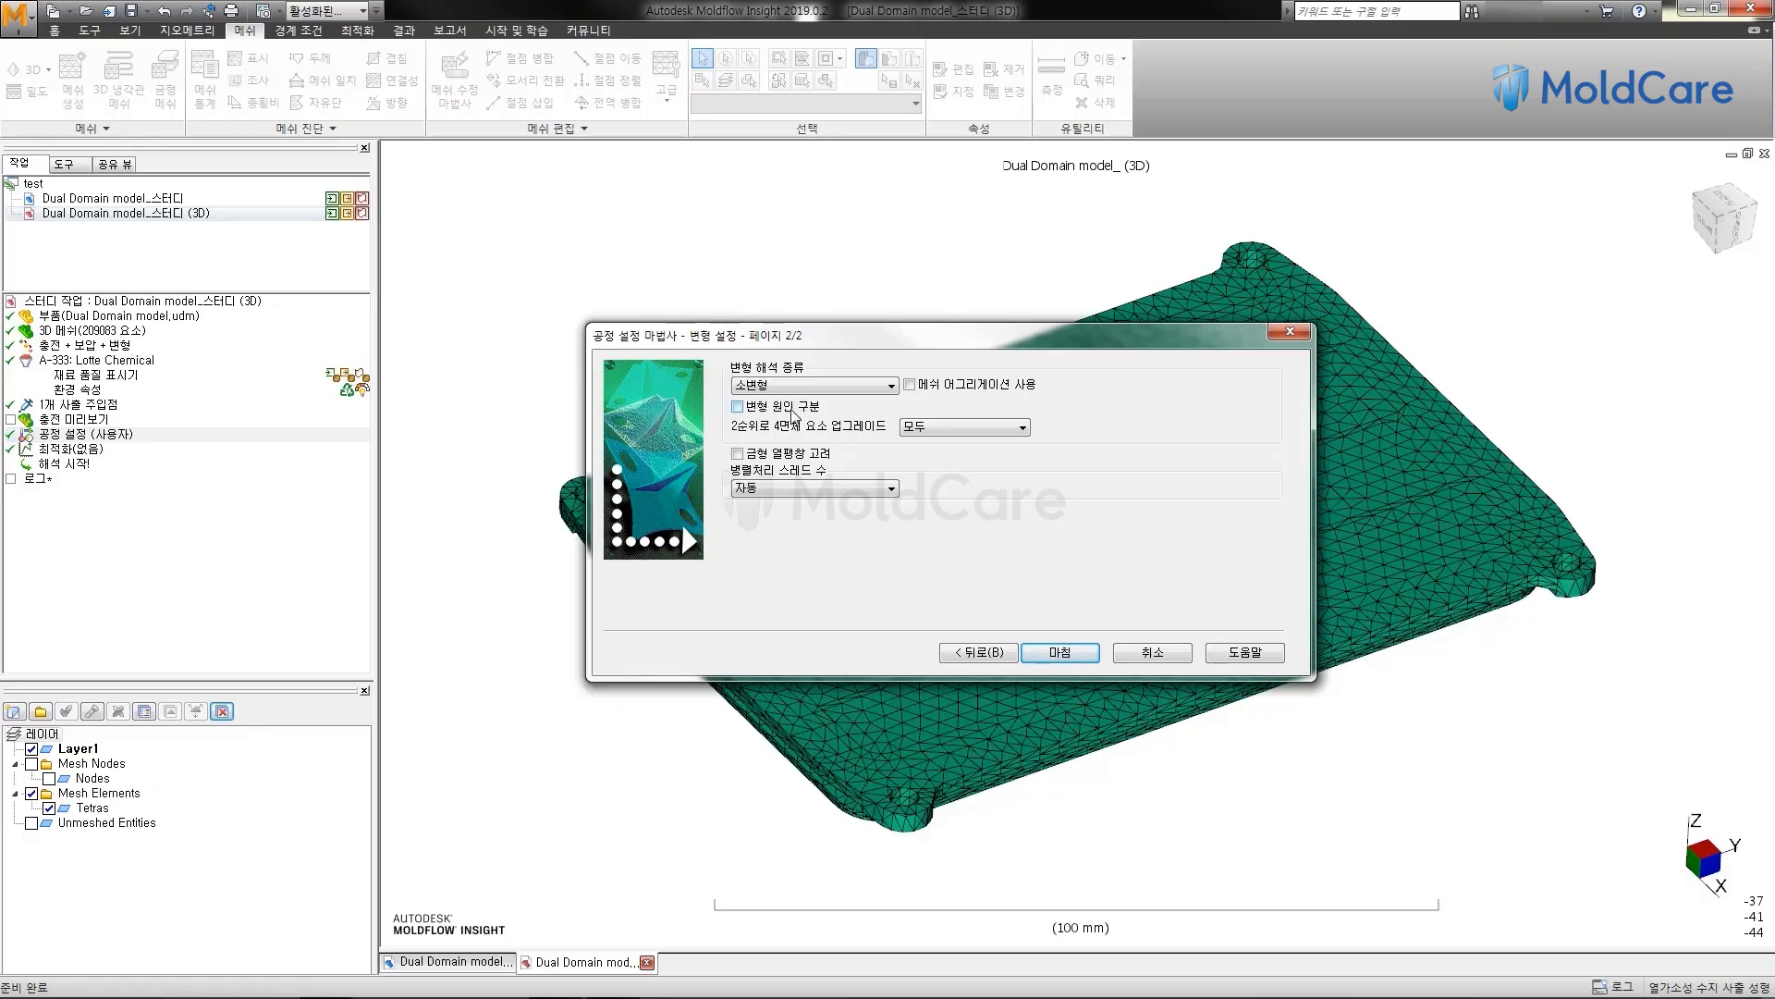
pyautogui.click(788, 417)
pyautogui.click(788, 416)
pyautogui.click(934, 425)
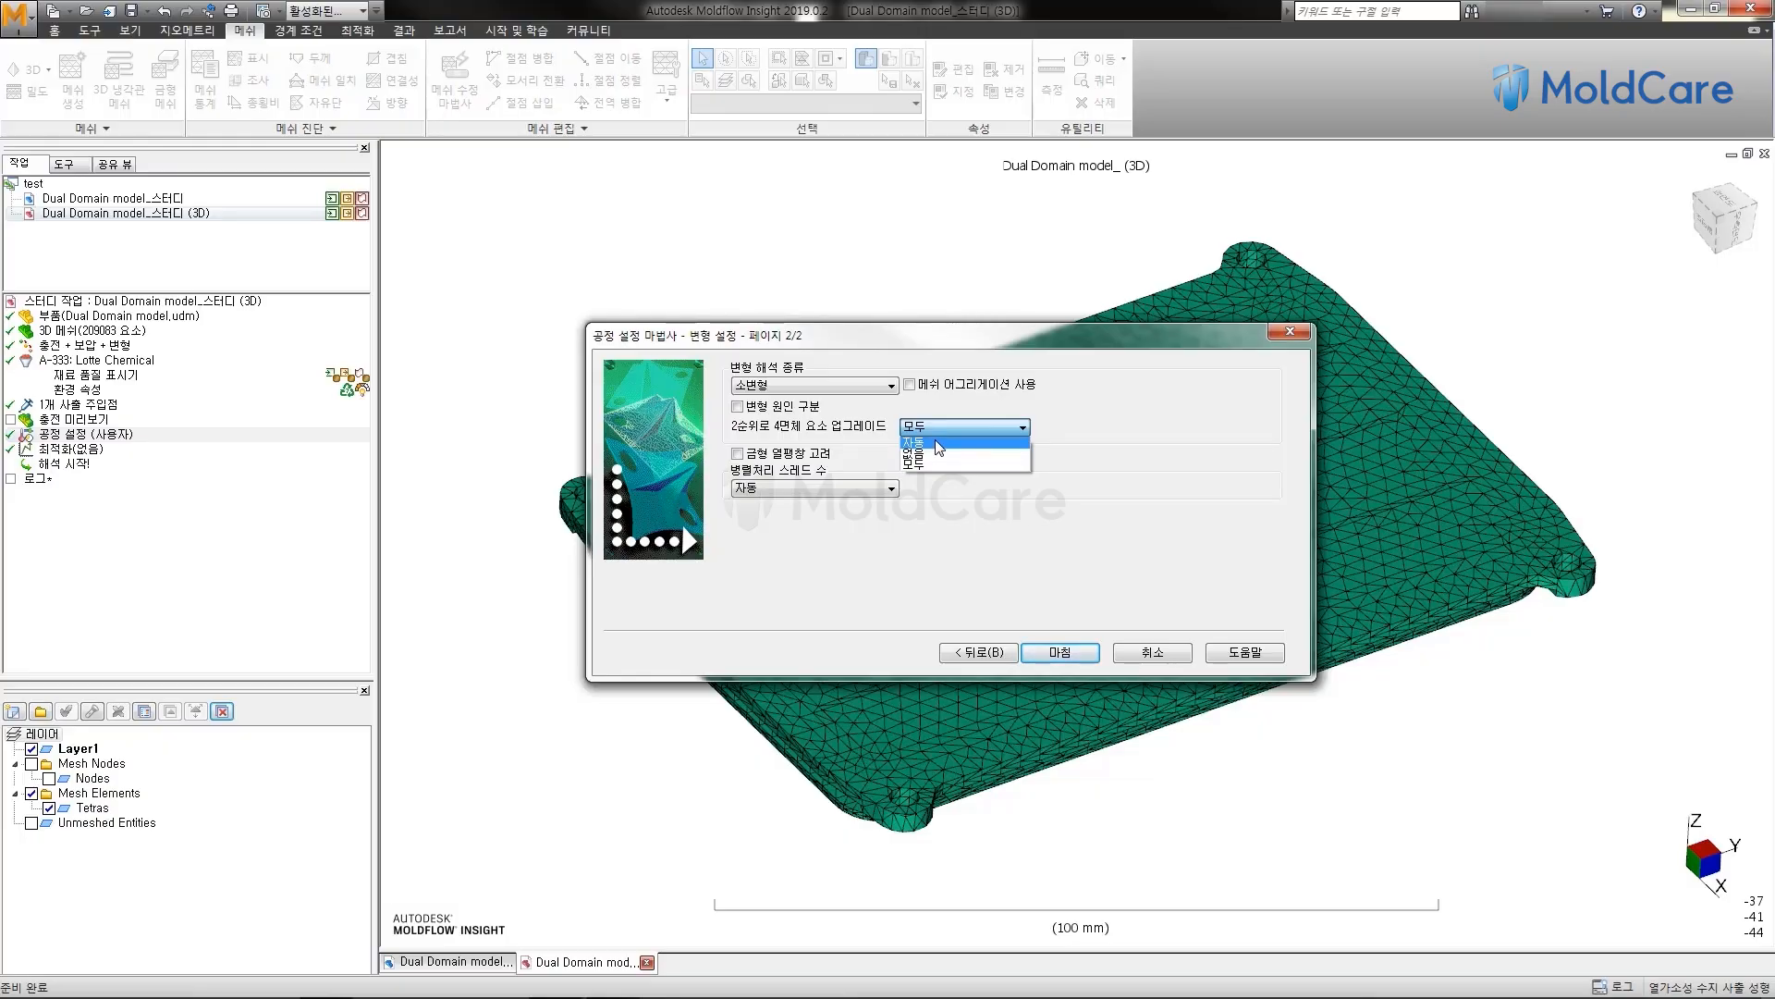
pyautogui.click(936, 444)
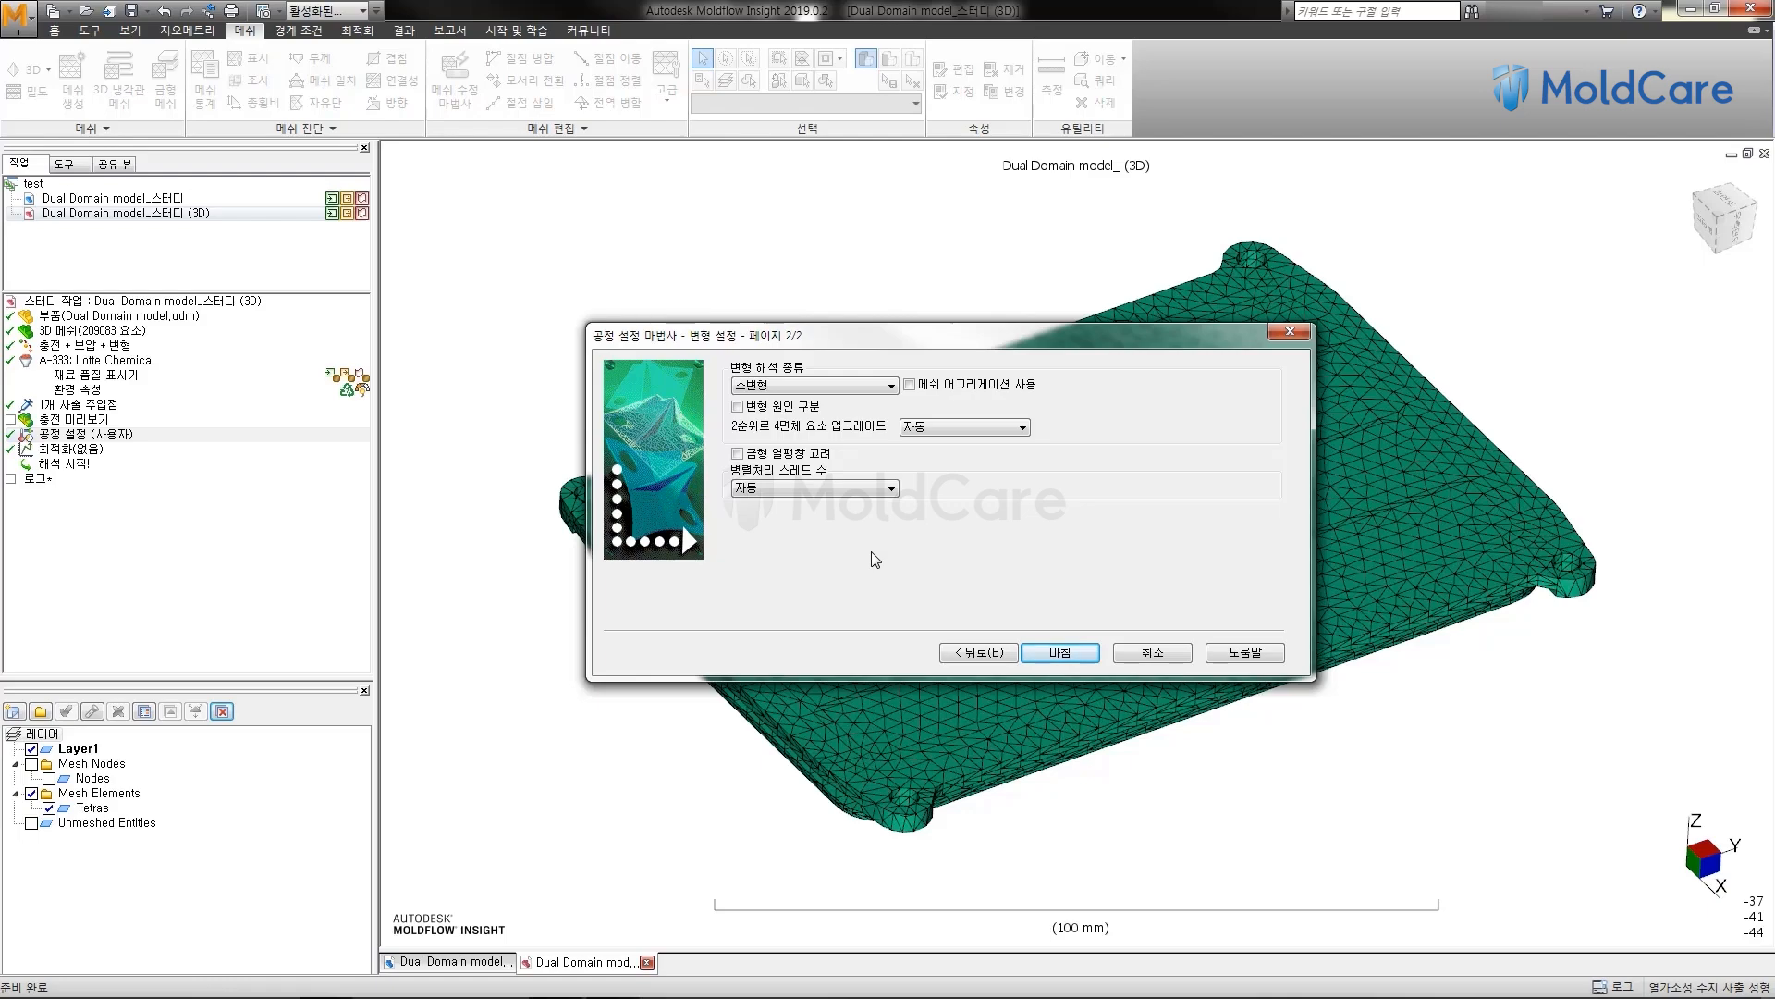
pyautogui.click(817, 488)
pyautogui.click(814, 487)
pyautogui.click(1060, 653)
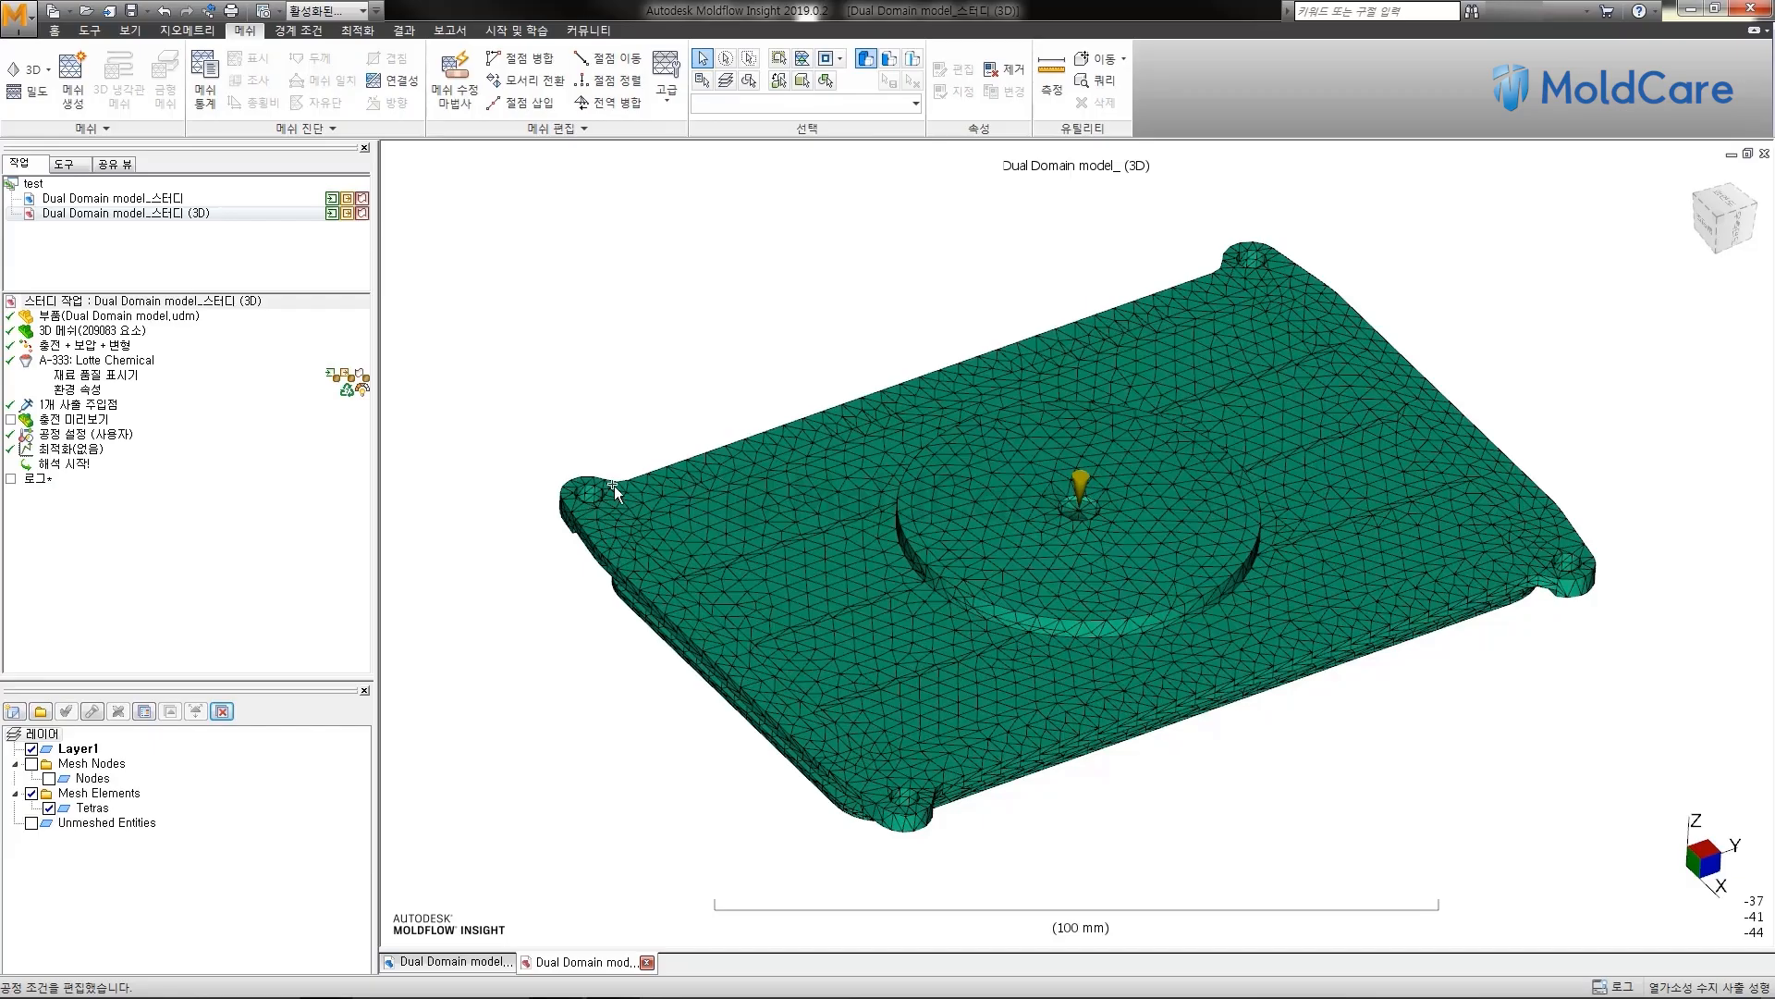
# Switch to the Dual Domain study and place one injection location on the small boss at the model's centre.
pyautogui.moveTo(657, 343)
pyautogui.mouseDown(button='middle')
pyautogui.moveTo(639, 392)
pyautogui.moveTo(647, 369)
pyautogui.mouseUp(button='middle')
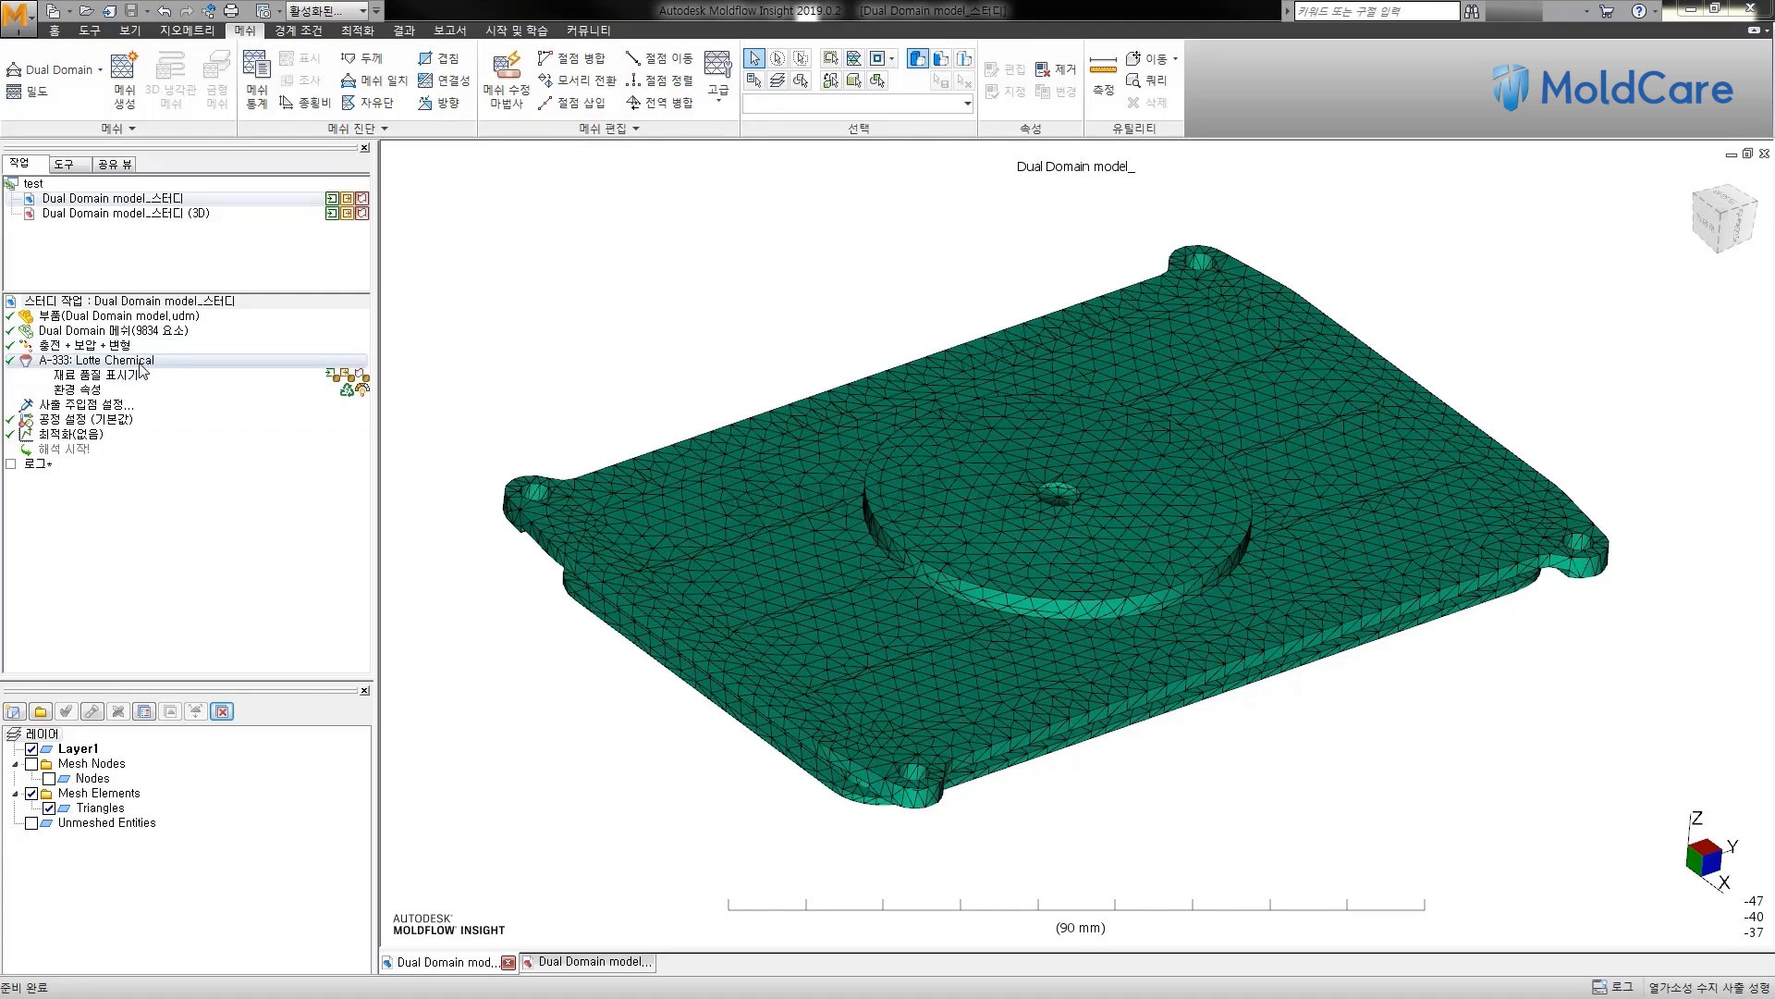
pyautogui.doubleClick(141, 405)
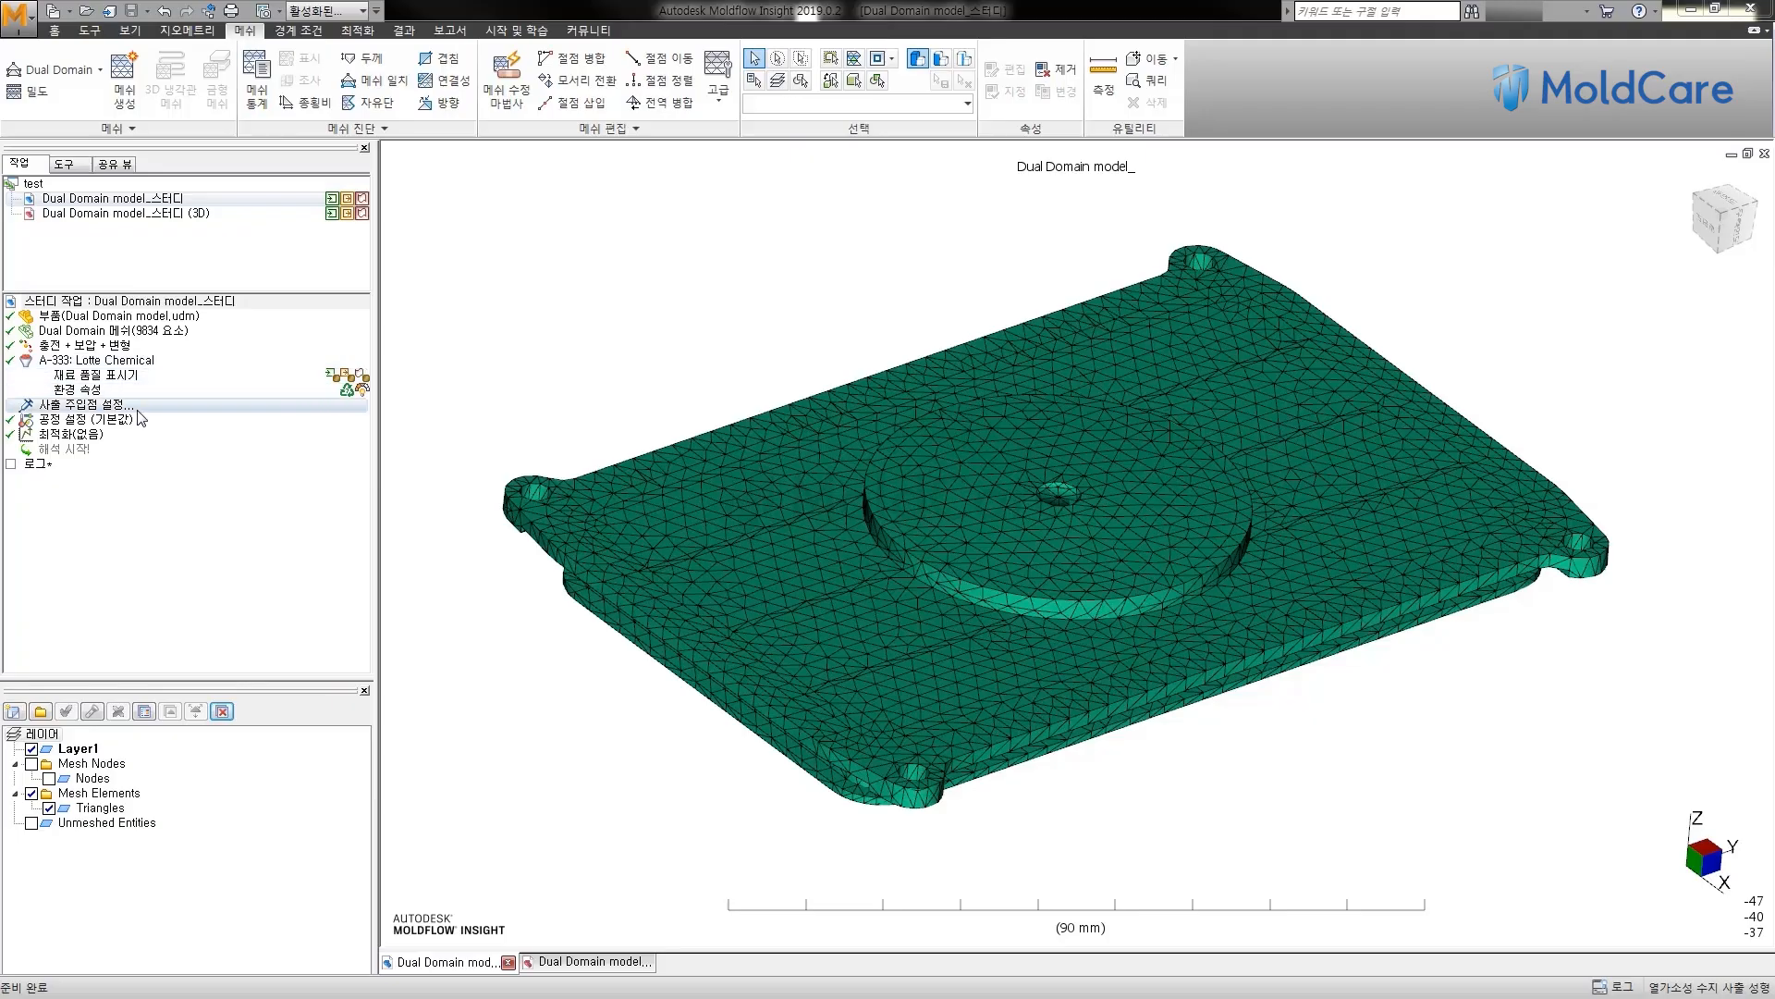
pyautogui.moveTo(1179, 459); pyautogui.dragTo(1075, 507, button='middle')
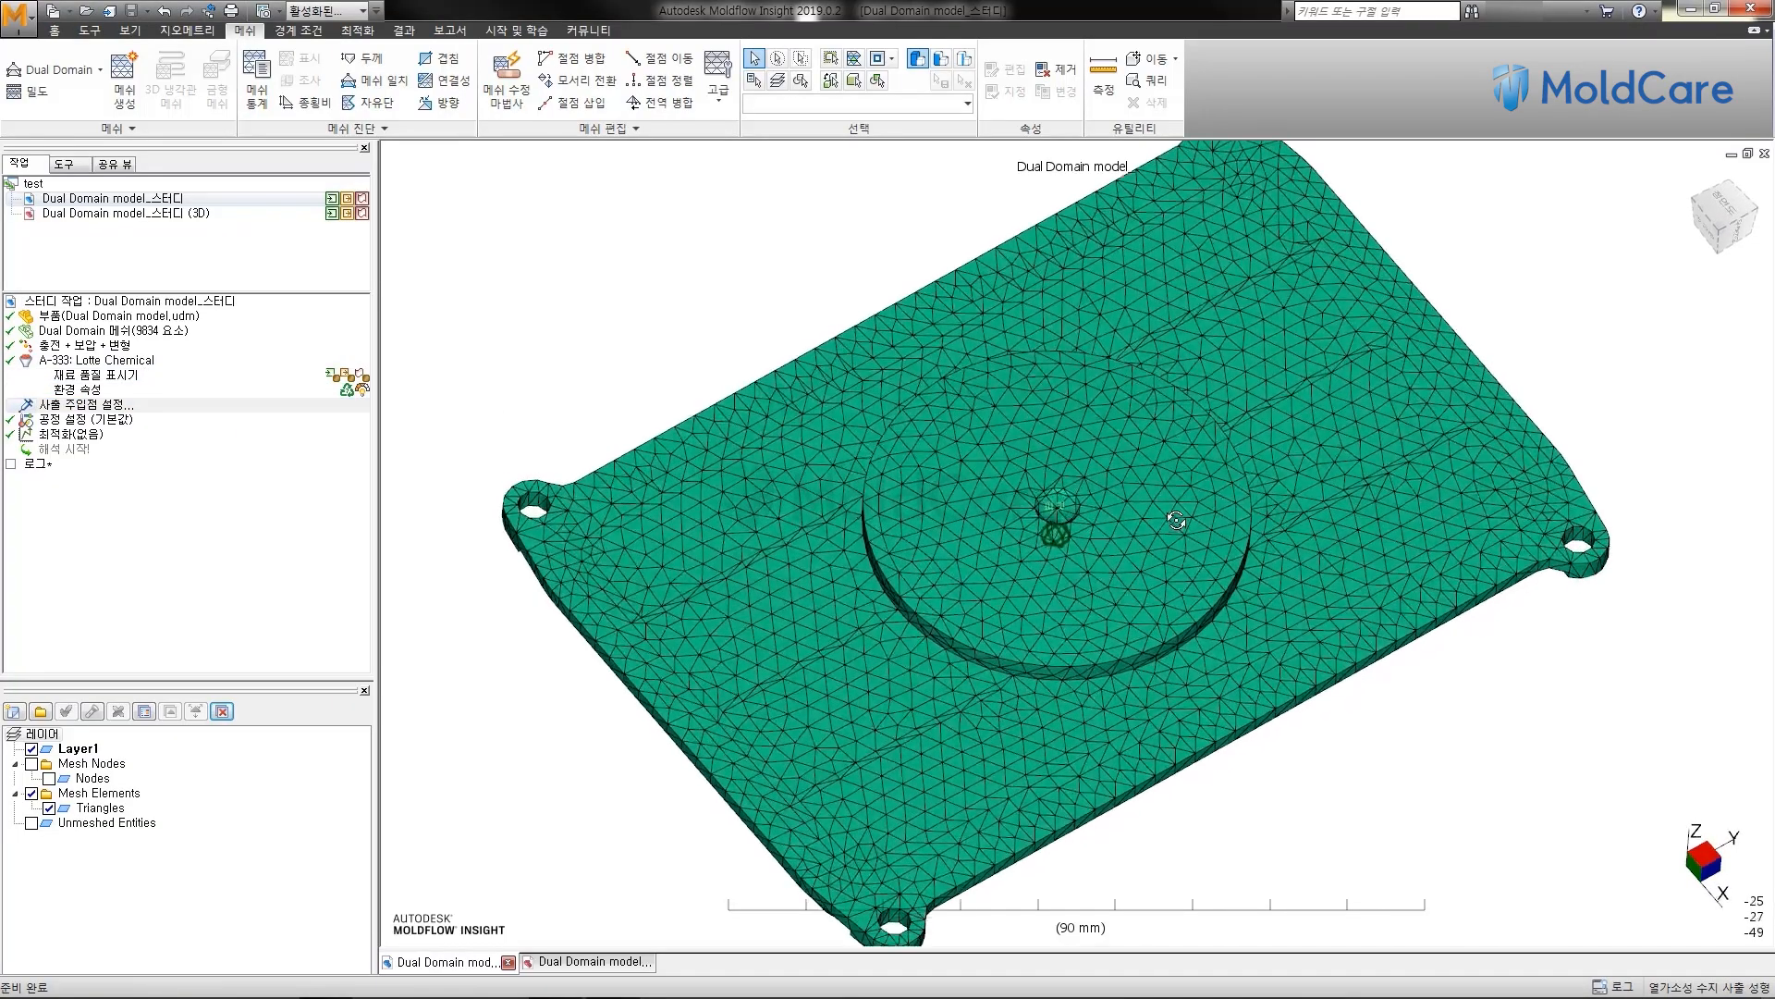
pyautogui.scroll(5, 1061, 496)
pyautogui.click(1046, 485)
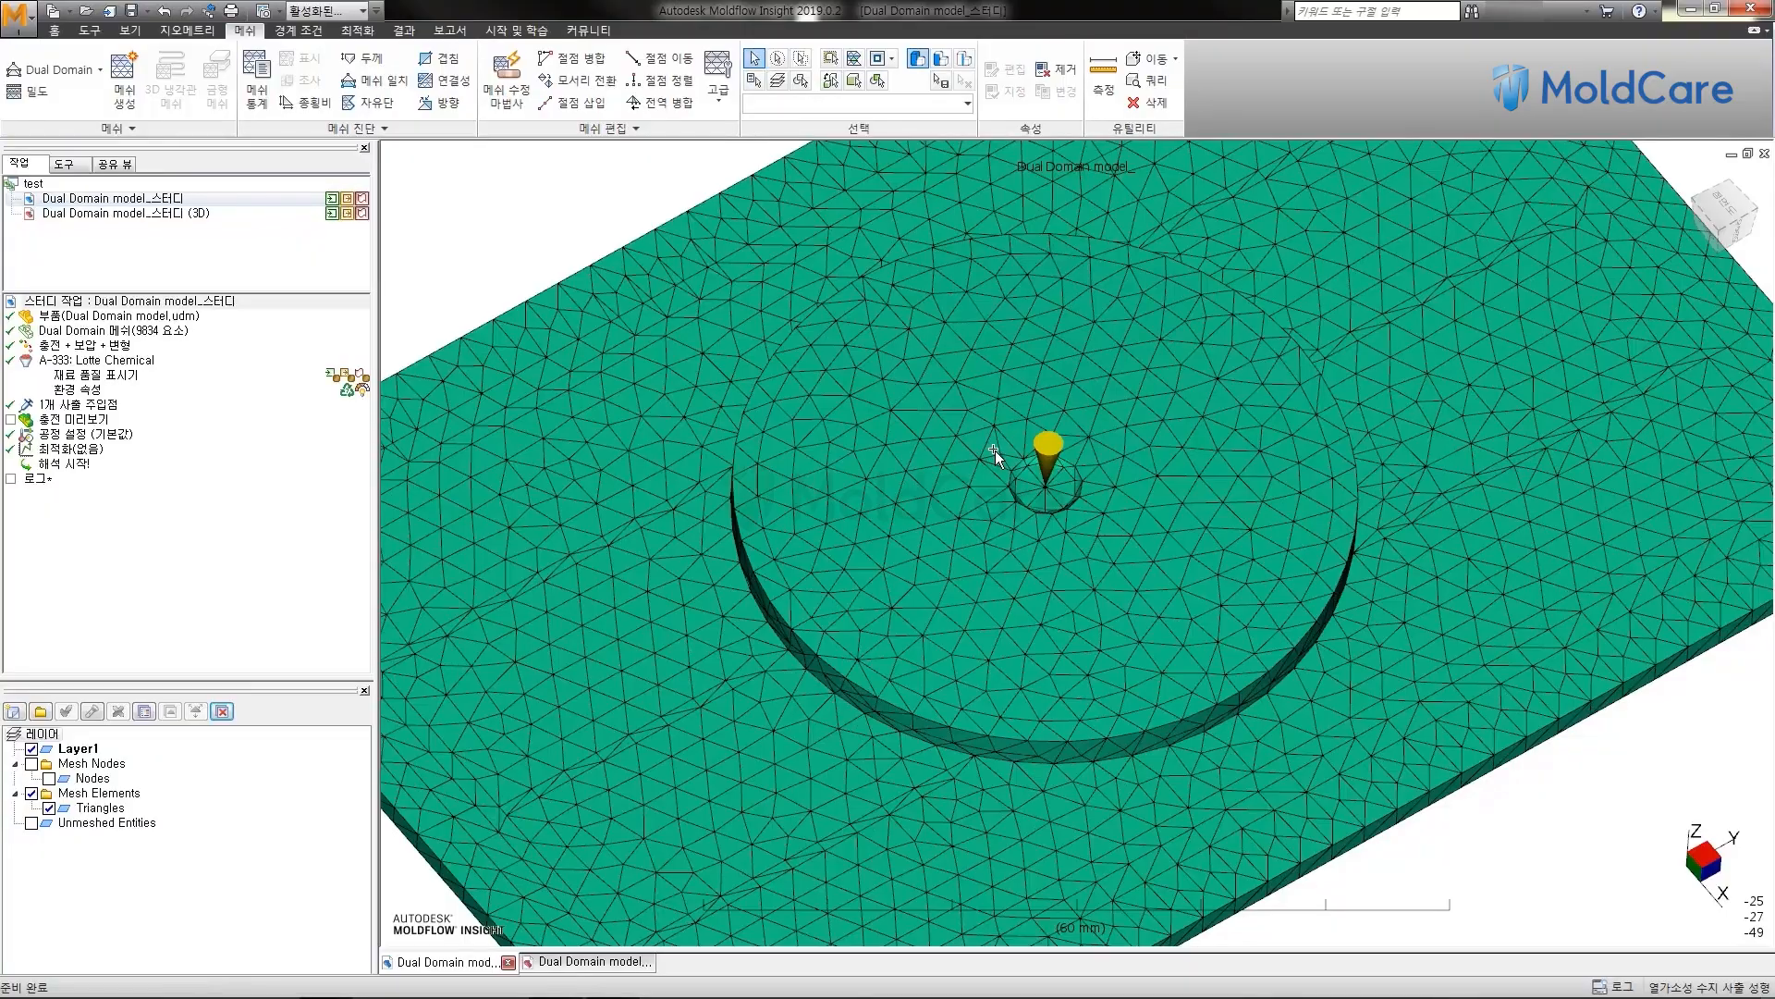
pyautogui.scroll(-6, 995, 451)
pyautogui.moveTo(999, 461); pyautogui.dragTo(1010, 451, button='middle')
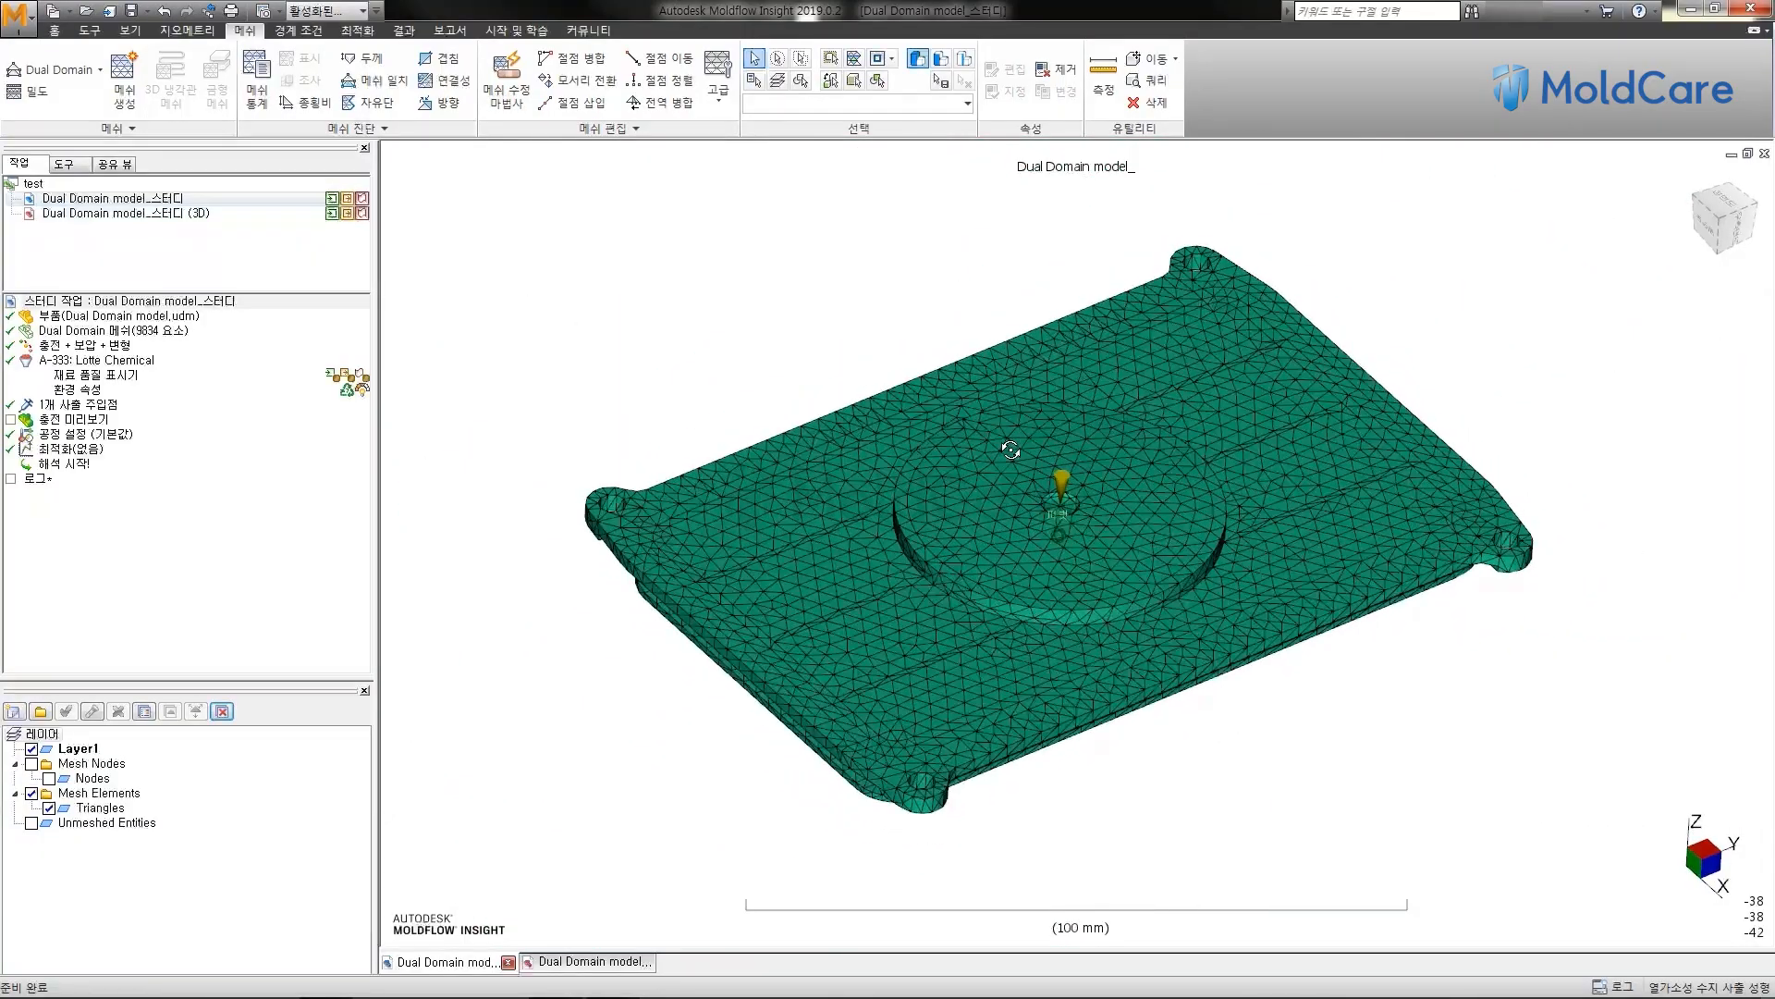
# Review the Dual Domain study's fill, pack and warp process settings and accept the defaults, leaving 코너 효과 고려 disabled.
pyautogui.doubleClick(124, 438)
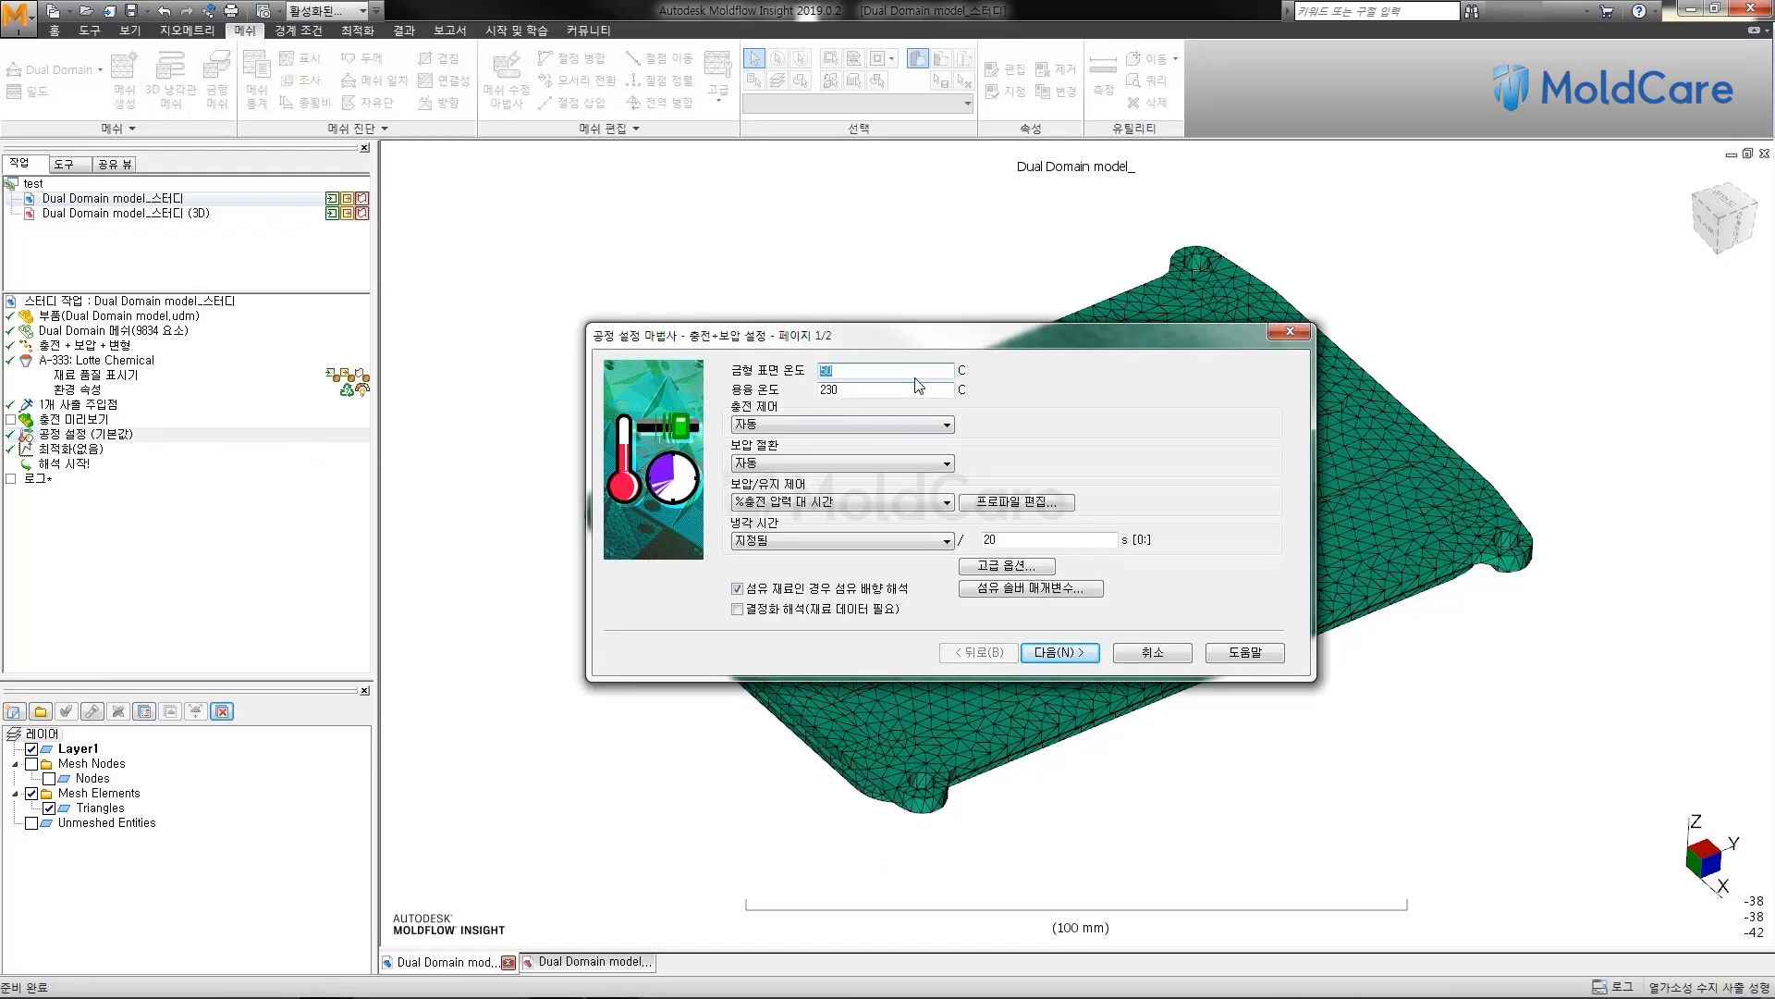
pyautogui.click(918, 390)
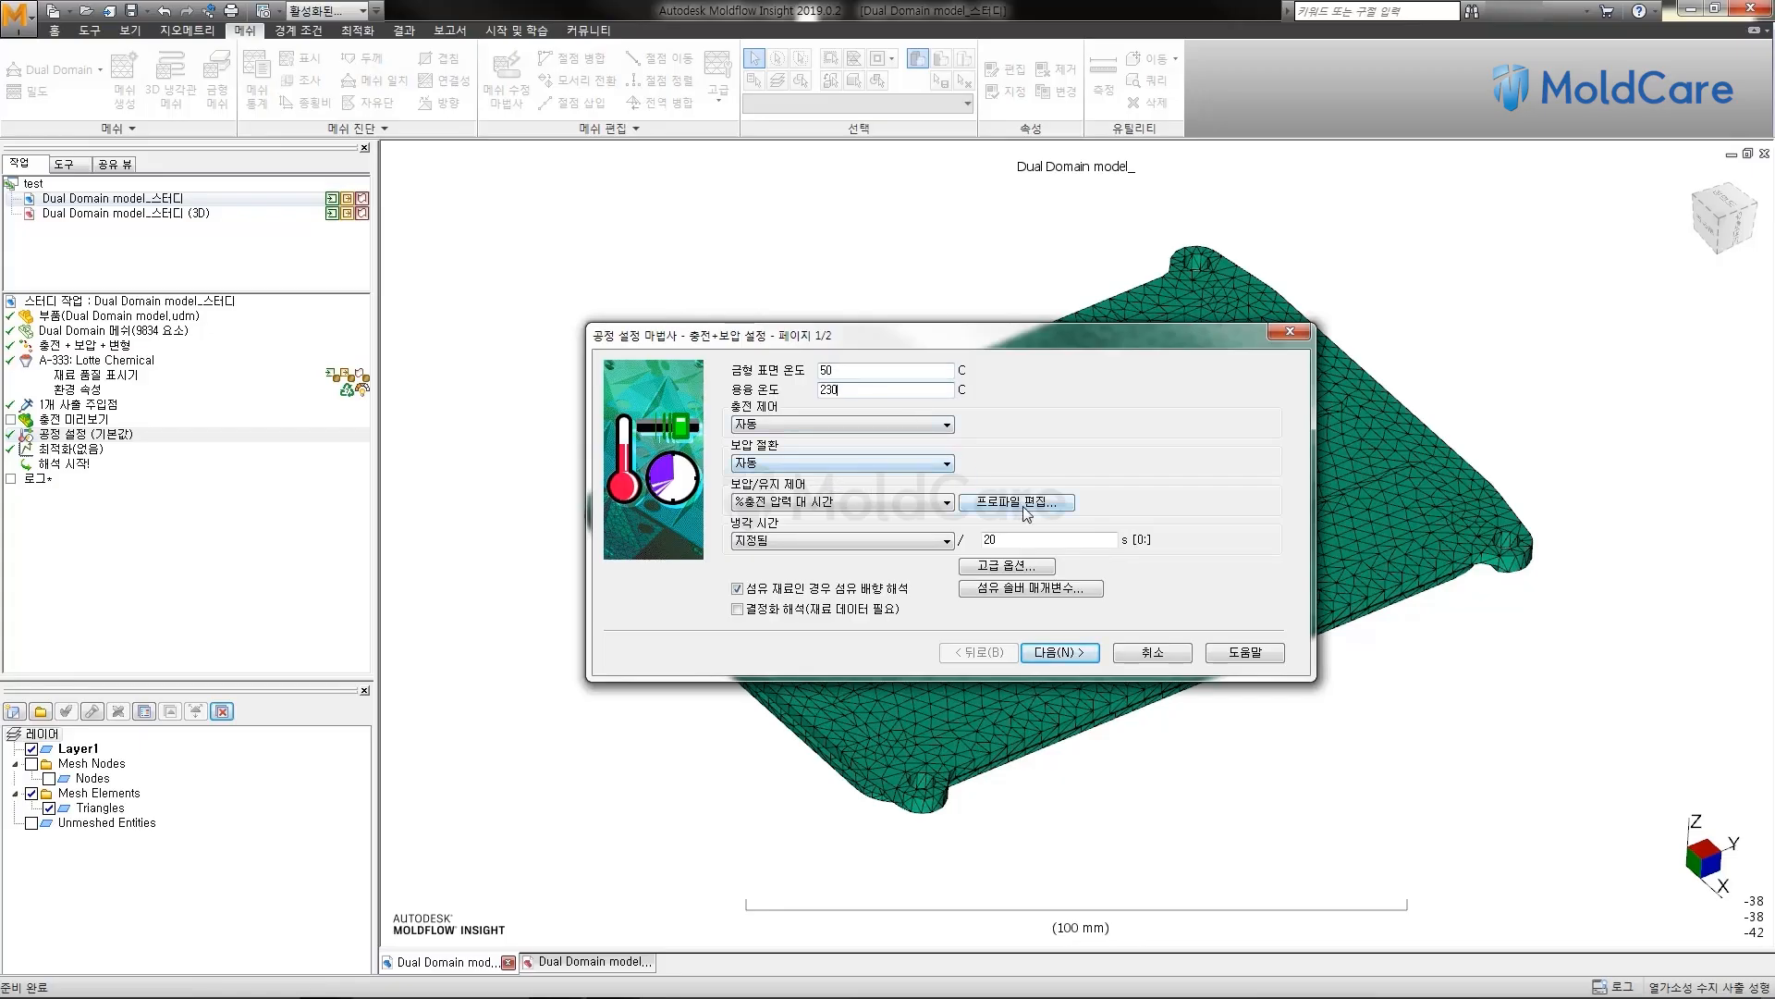
pyautogui.click(1052, 654)
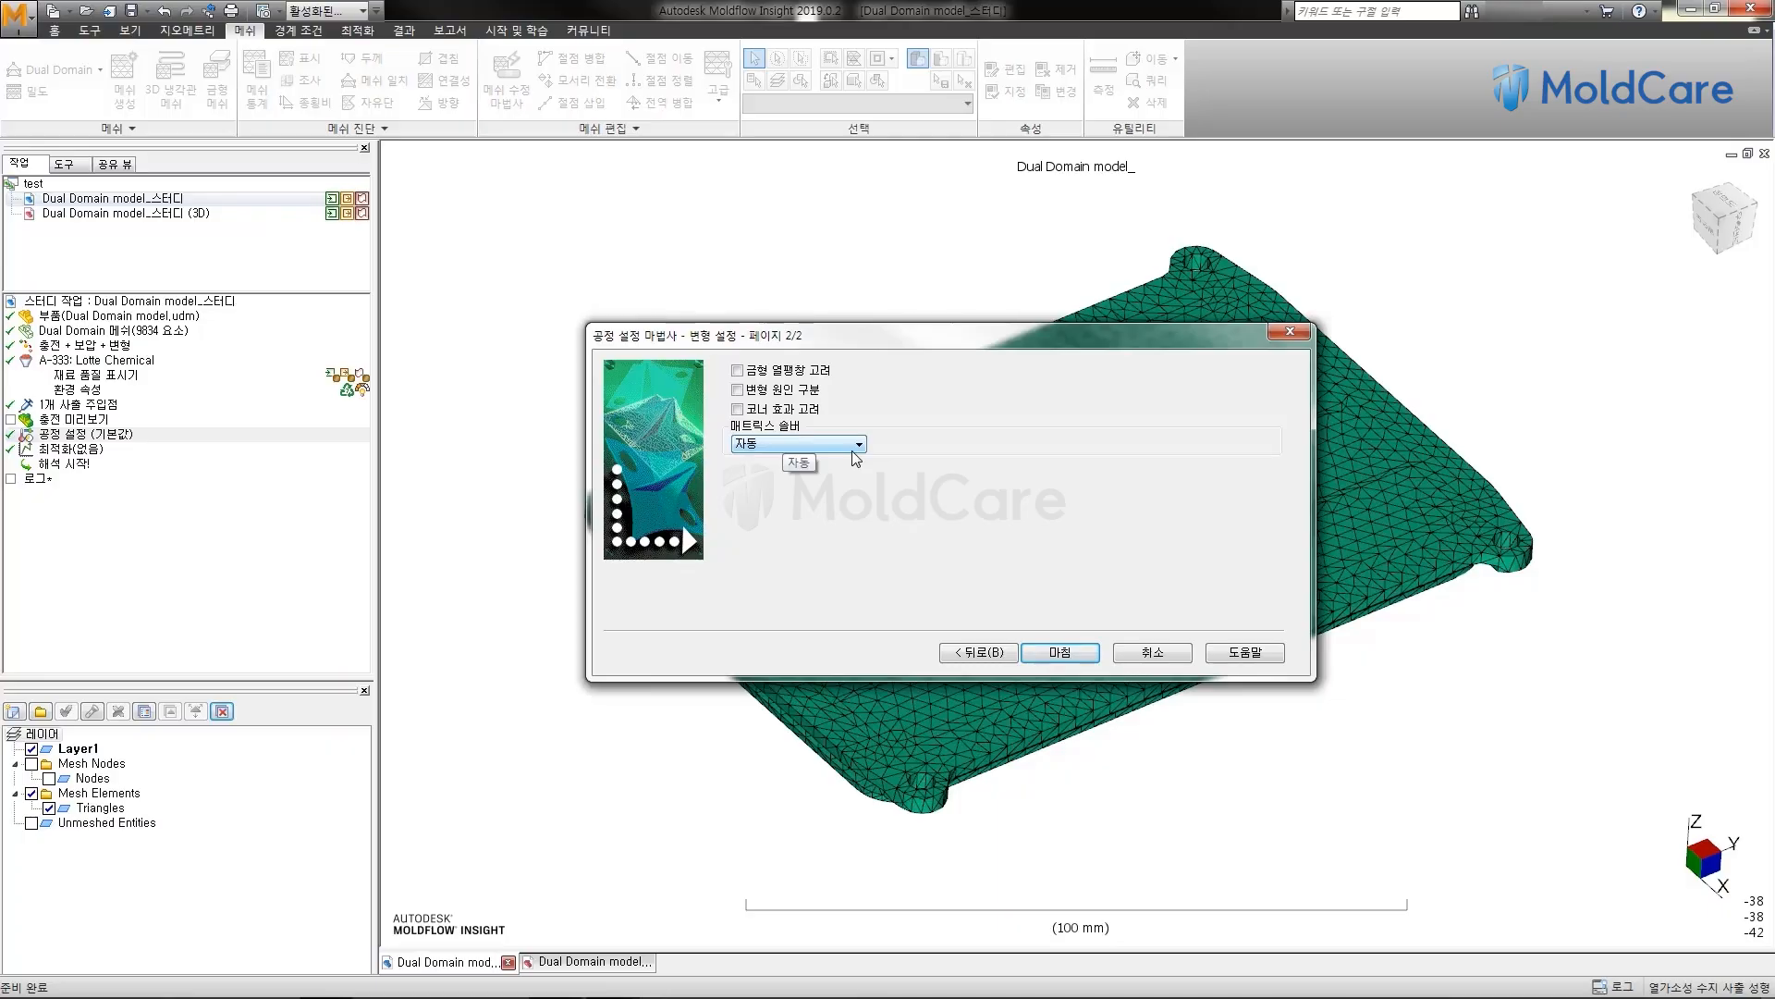
pyautogui.click(810, 413)
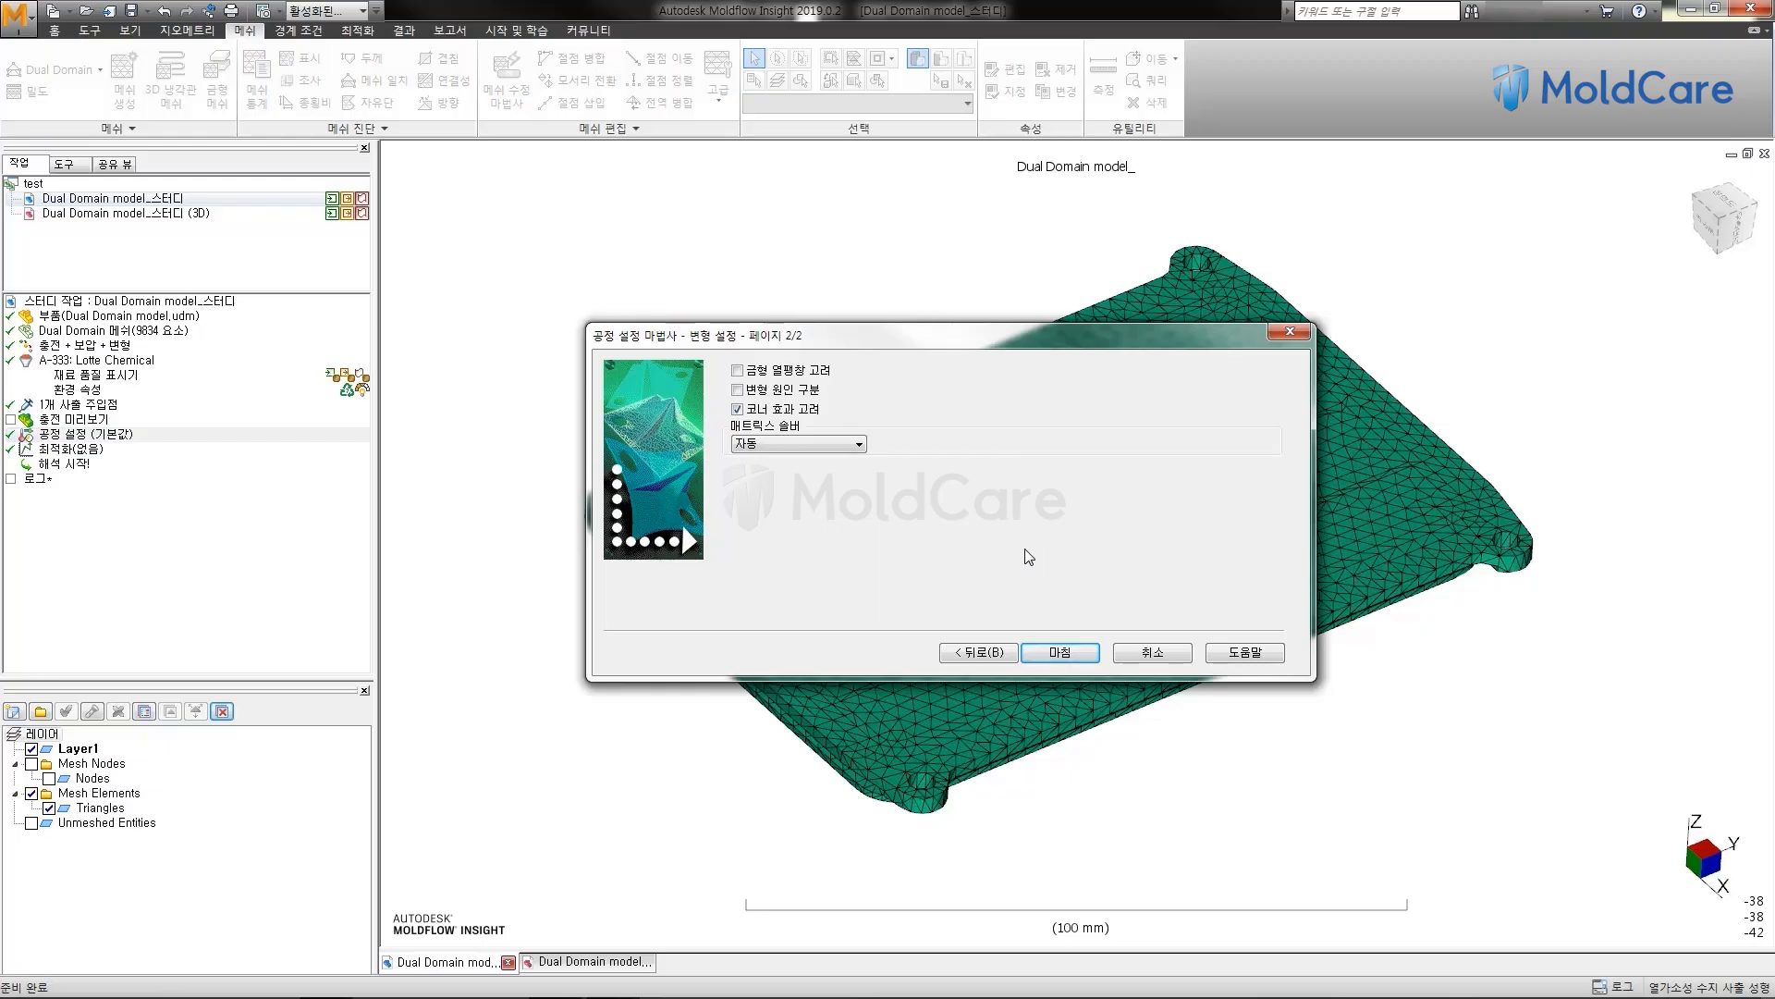
pyautogui.click(802, 414)
pyautogui.click(1056, 651)
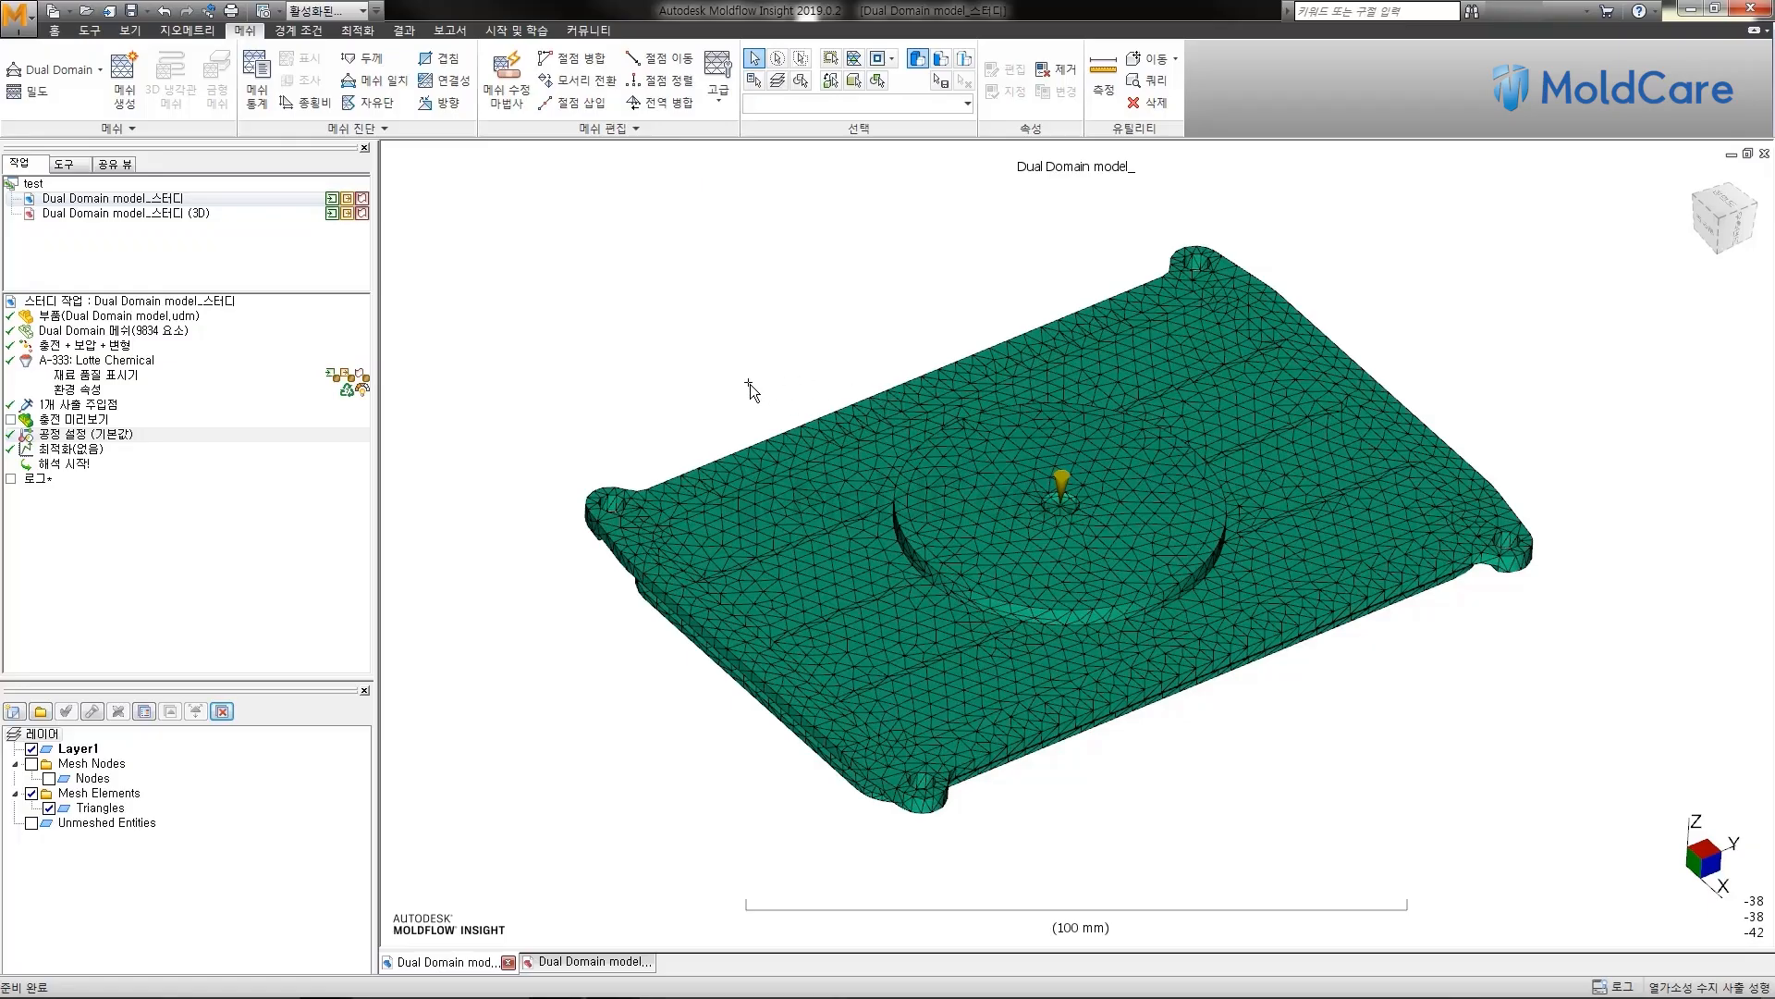
# Start the Dual Domain study's fill, pack and warp analysis and accept the analysis type selection.
pyautogui.moveTo(638, 366); pyautogui.dragTo(693, 341, button='middle')
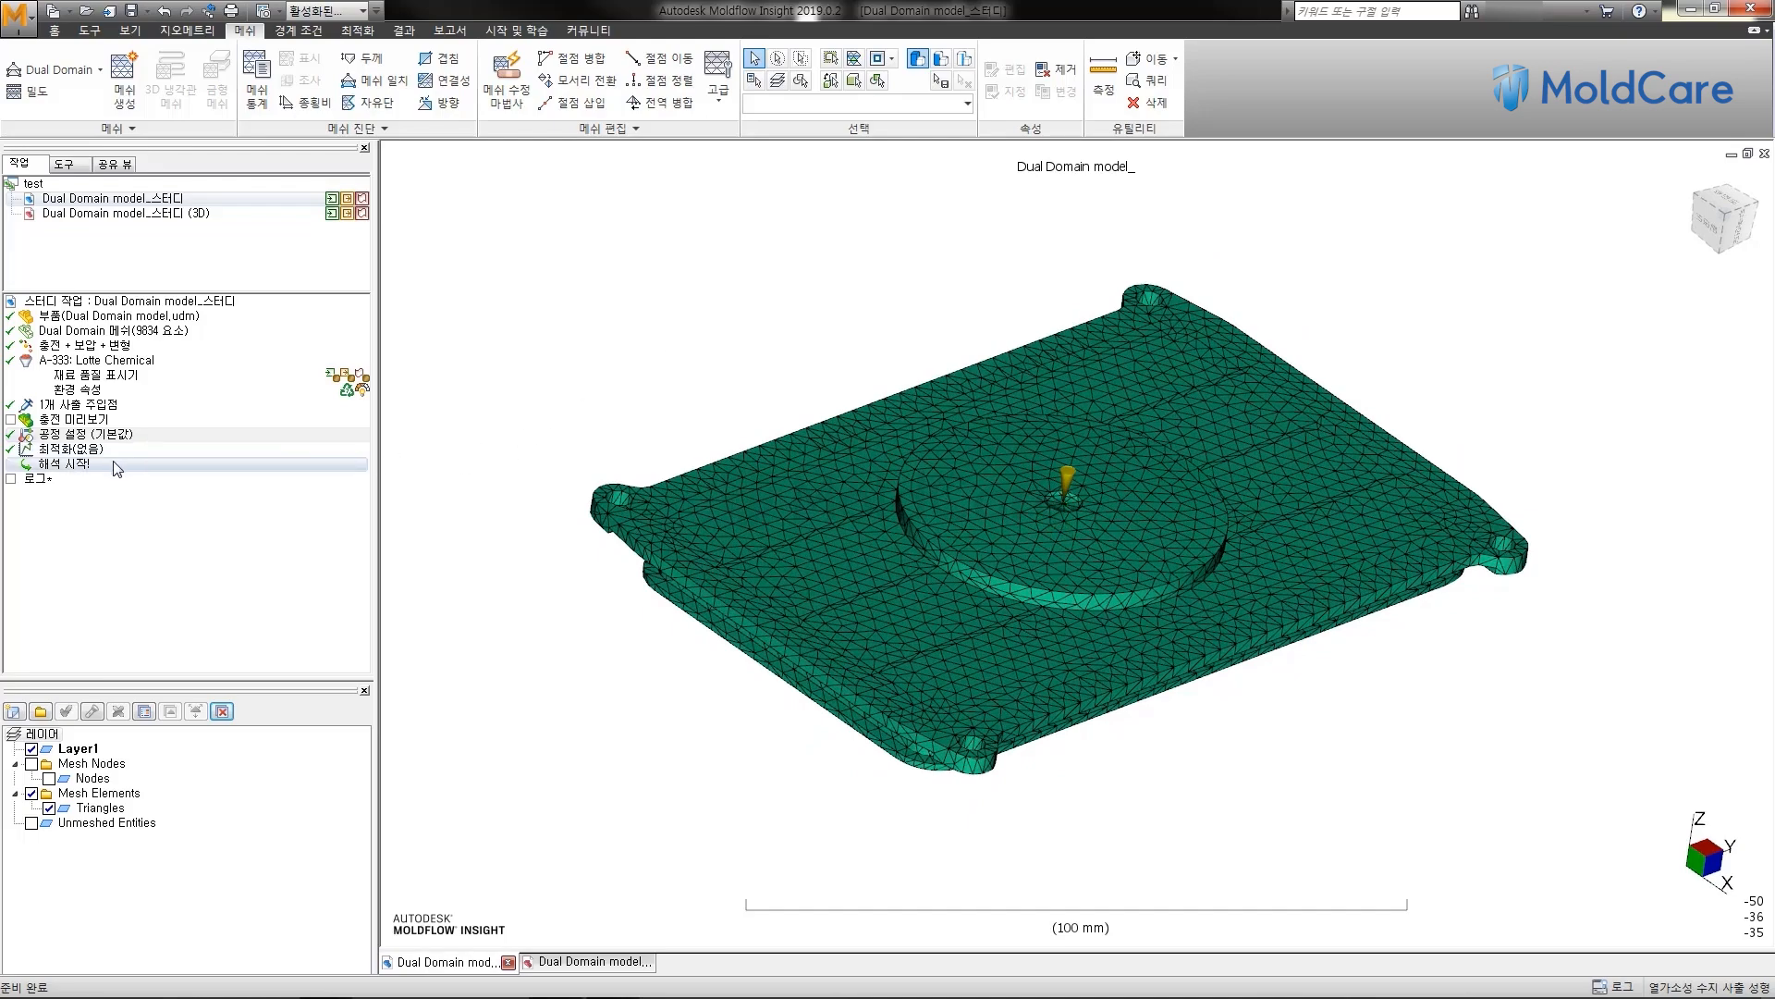
pyautogui.click(84, 465)
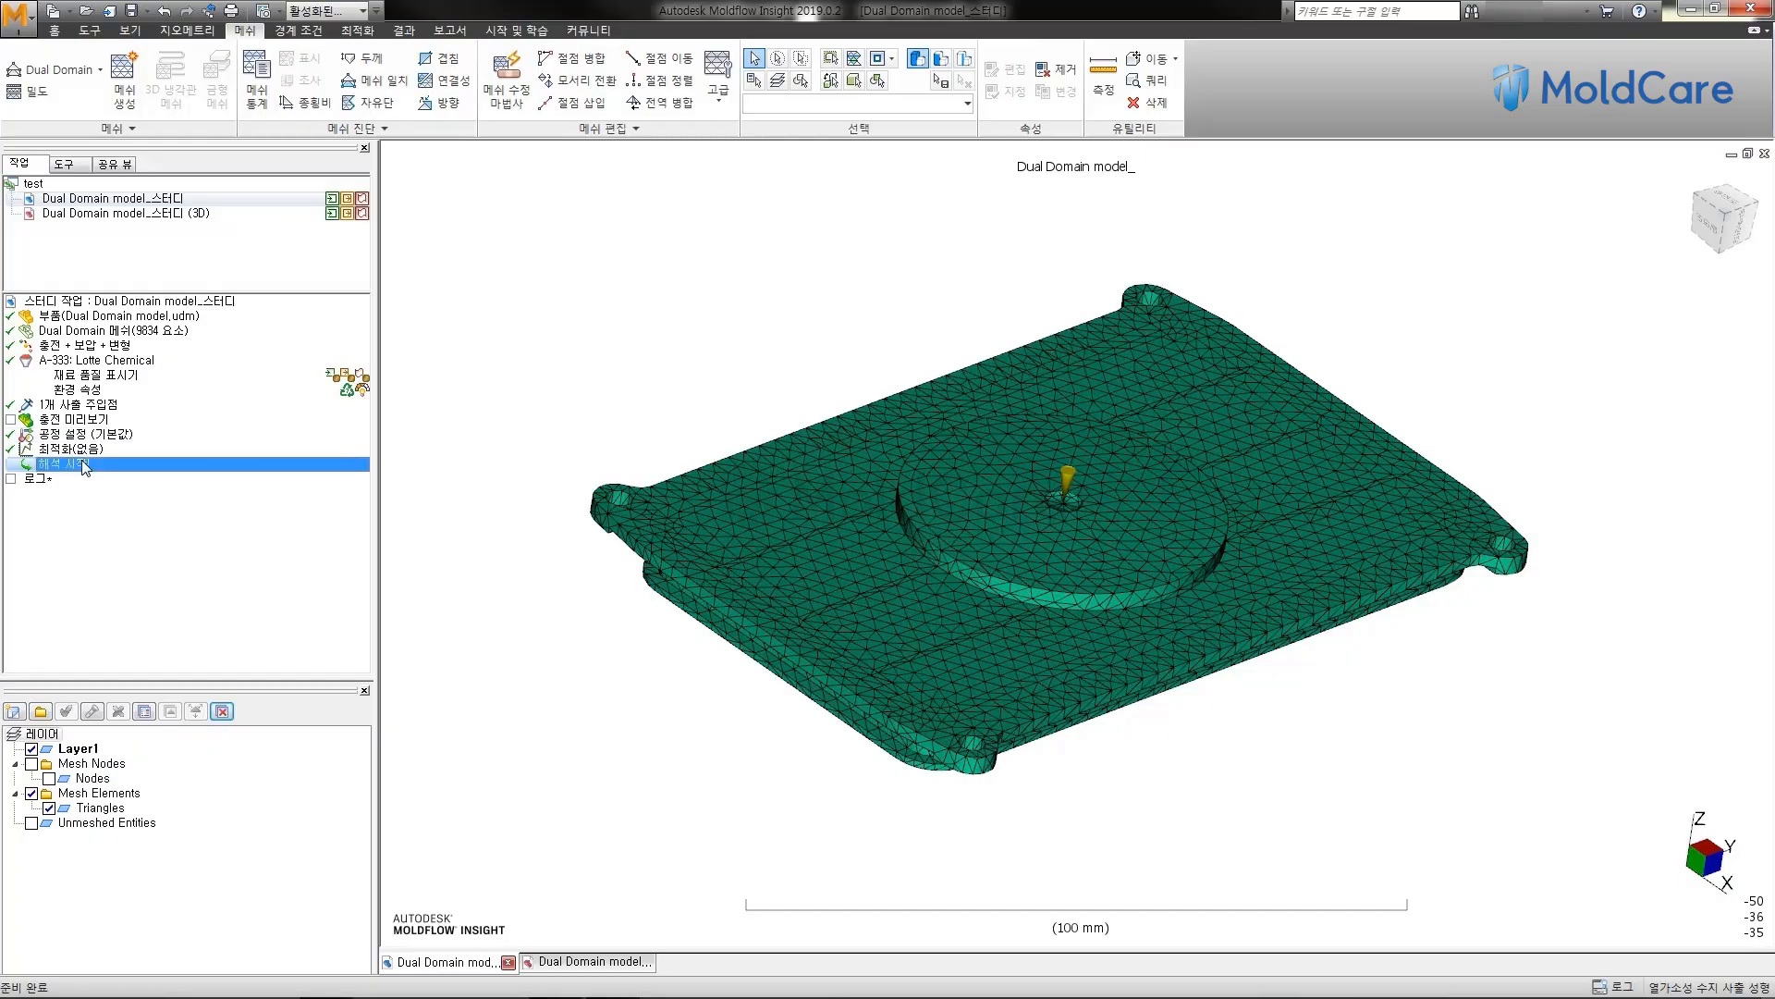
pyautogui.doubleClick(84, 465)
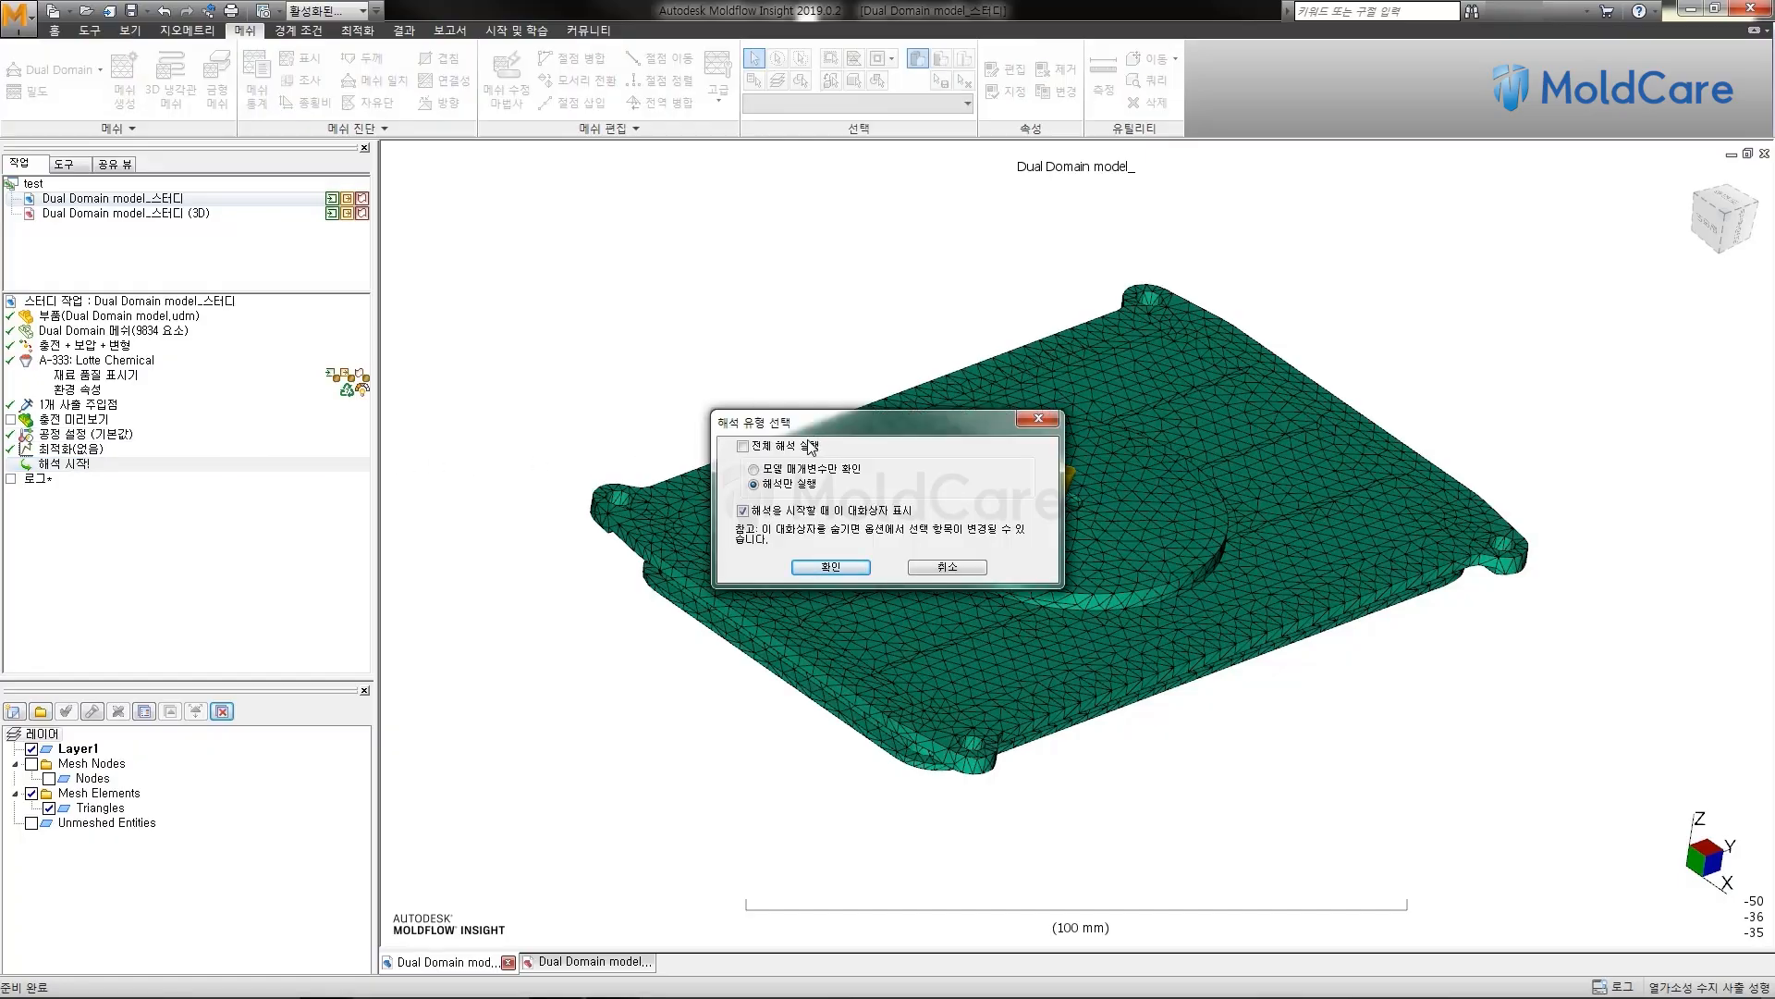
pyautogui.click(830, 567)
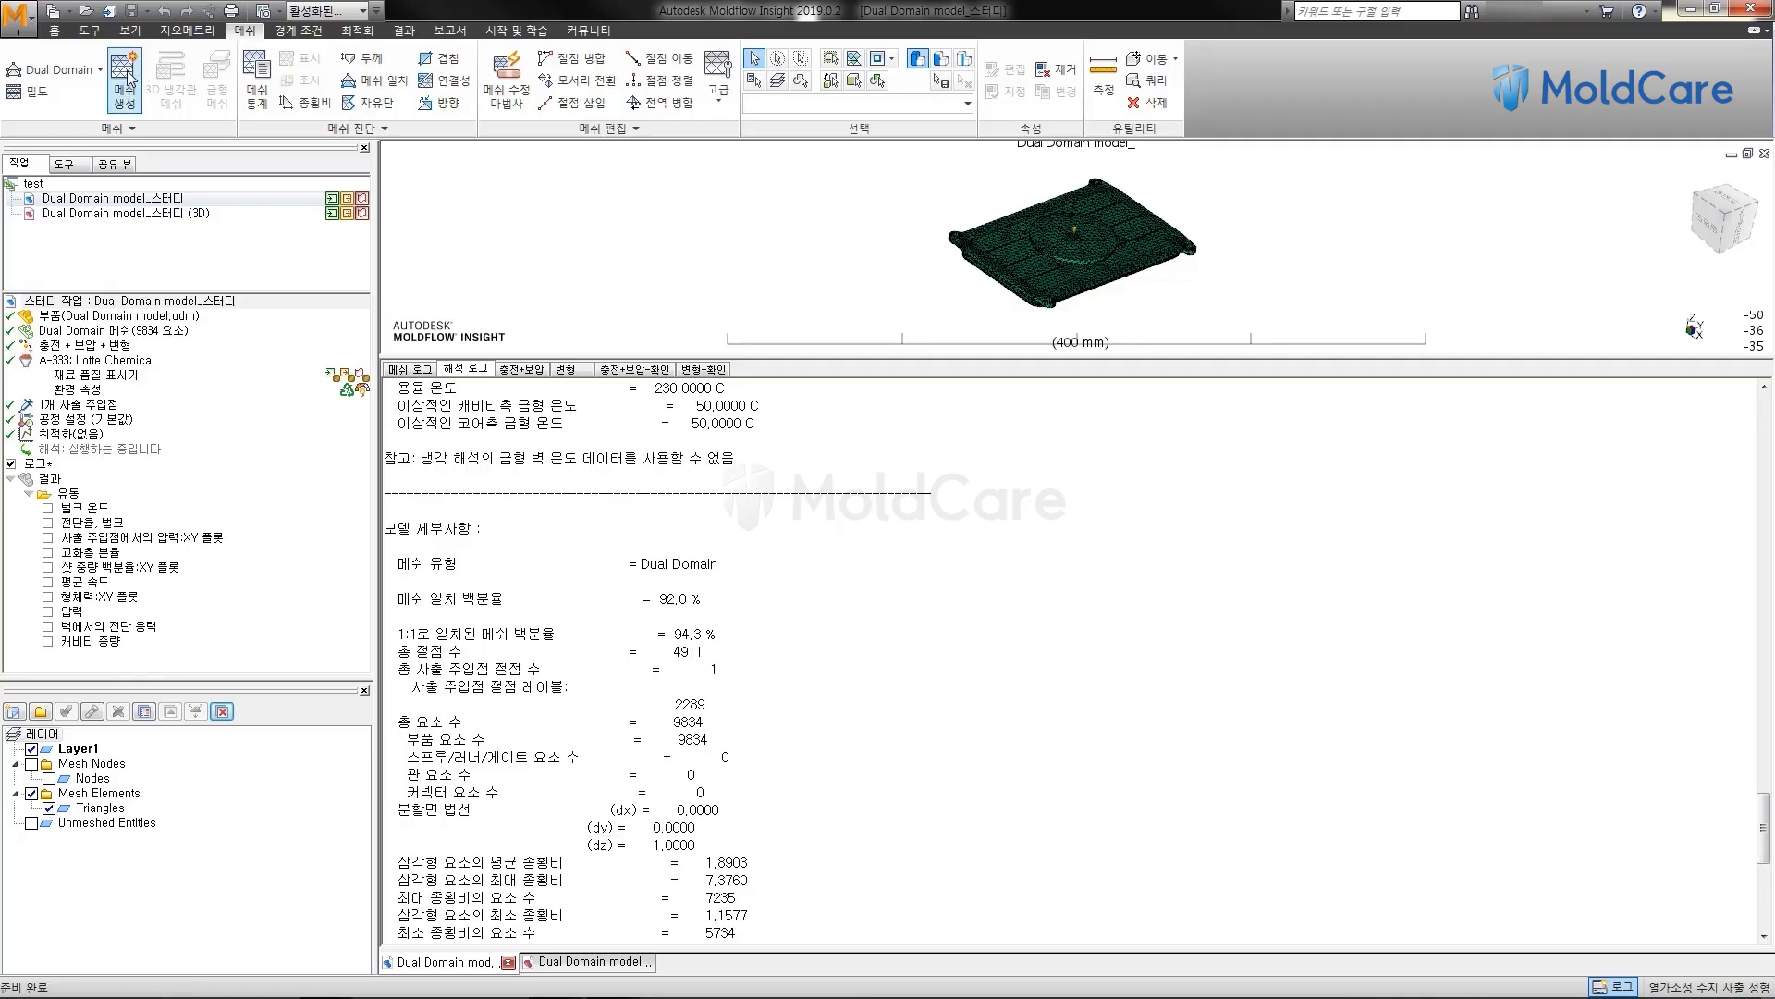
# Check the running Dual Domain study in the Simulation Job Manager, expanding its active job to inspect the Flow and Warp tasks.
pyautogui.click(55, 30)
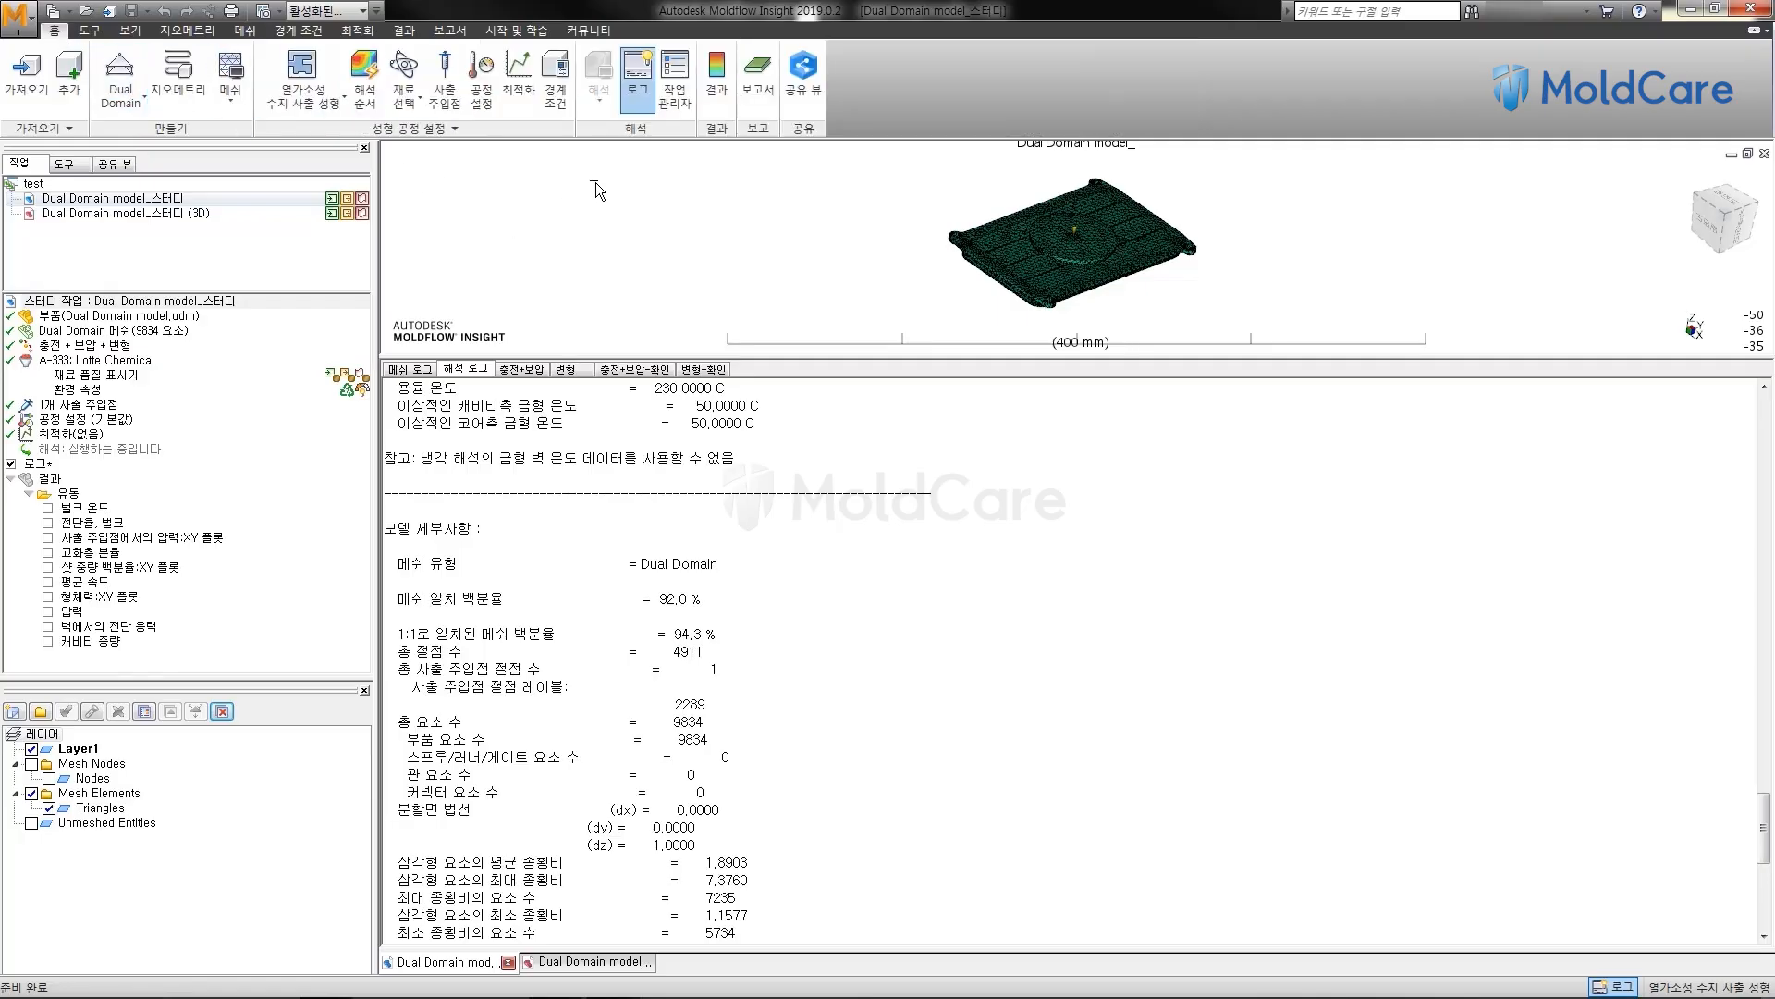
pyautogui.click(675, 82)
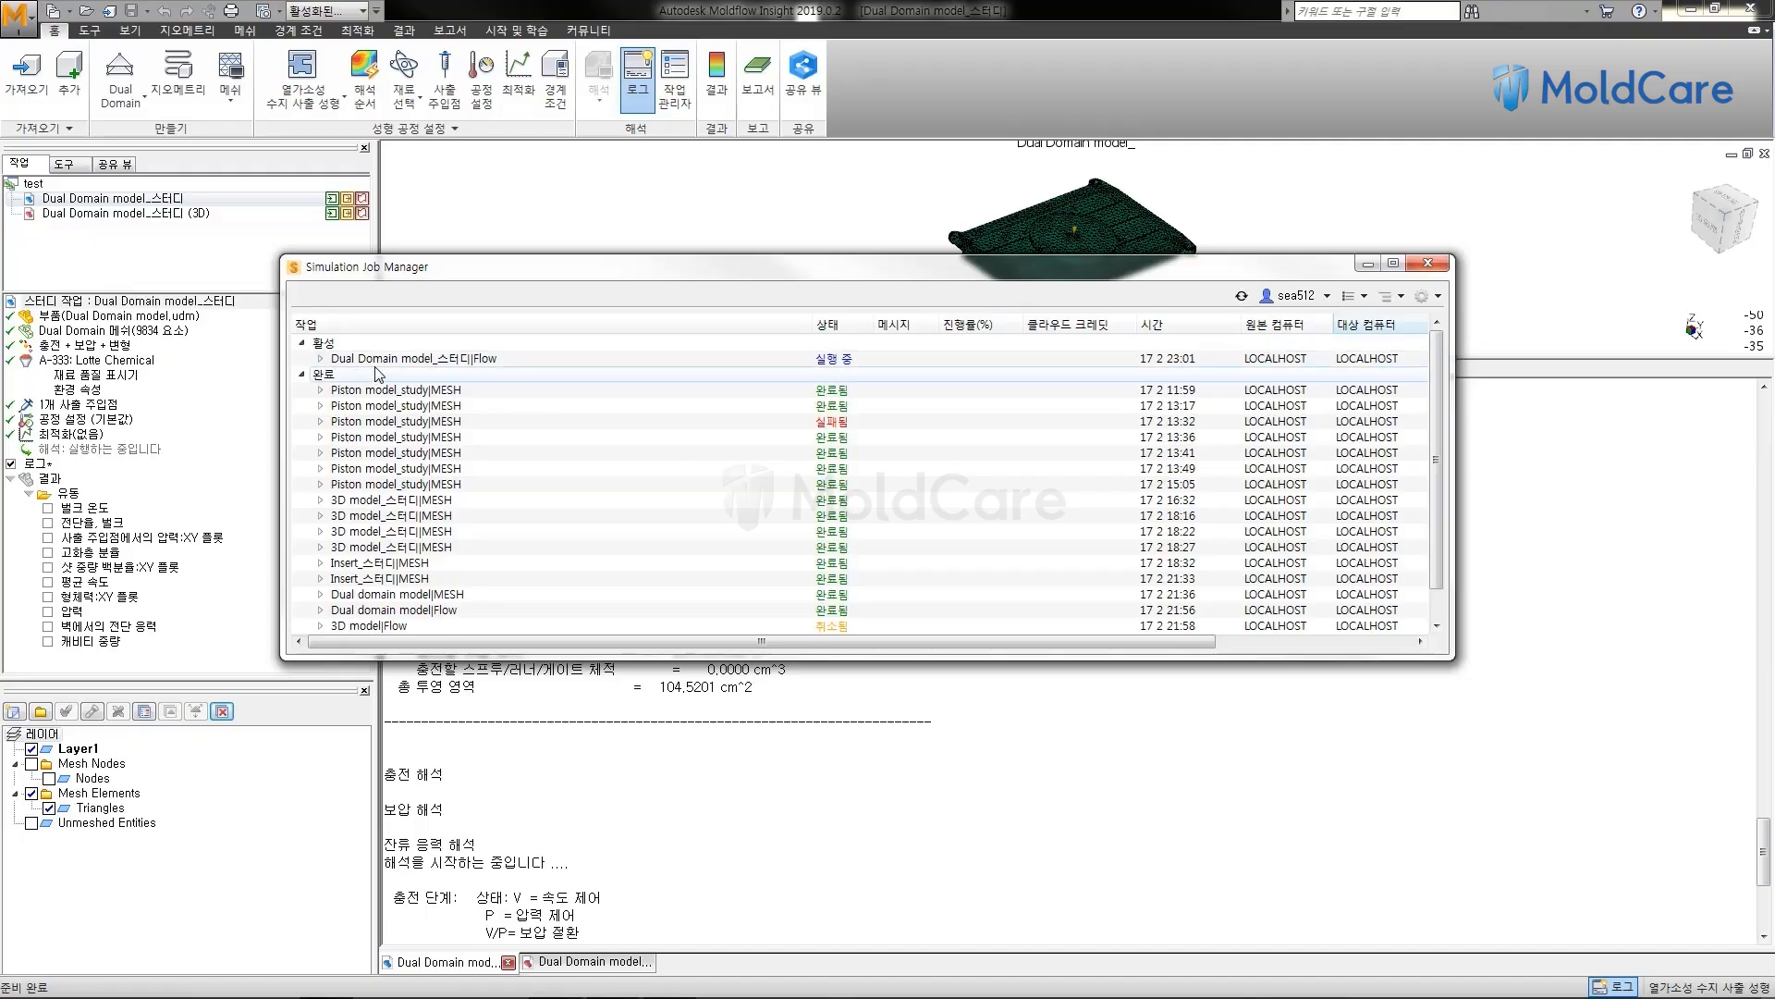
pyautogui.click(321, 358)
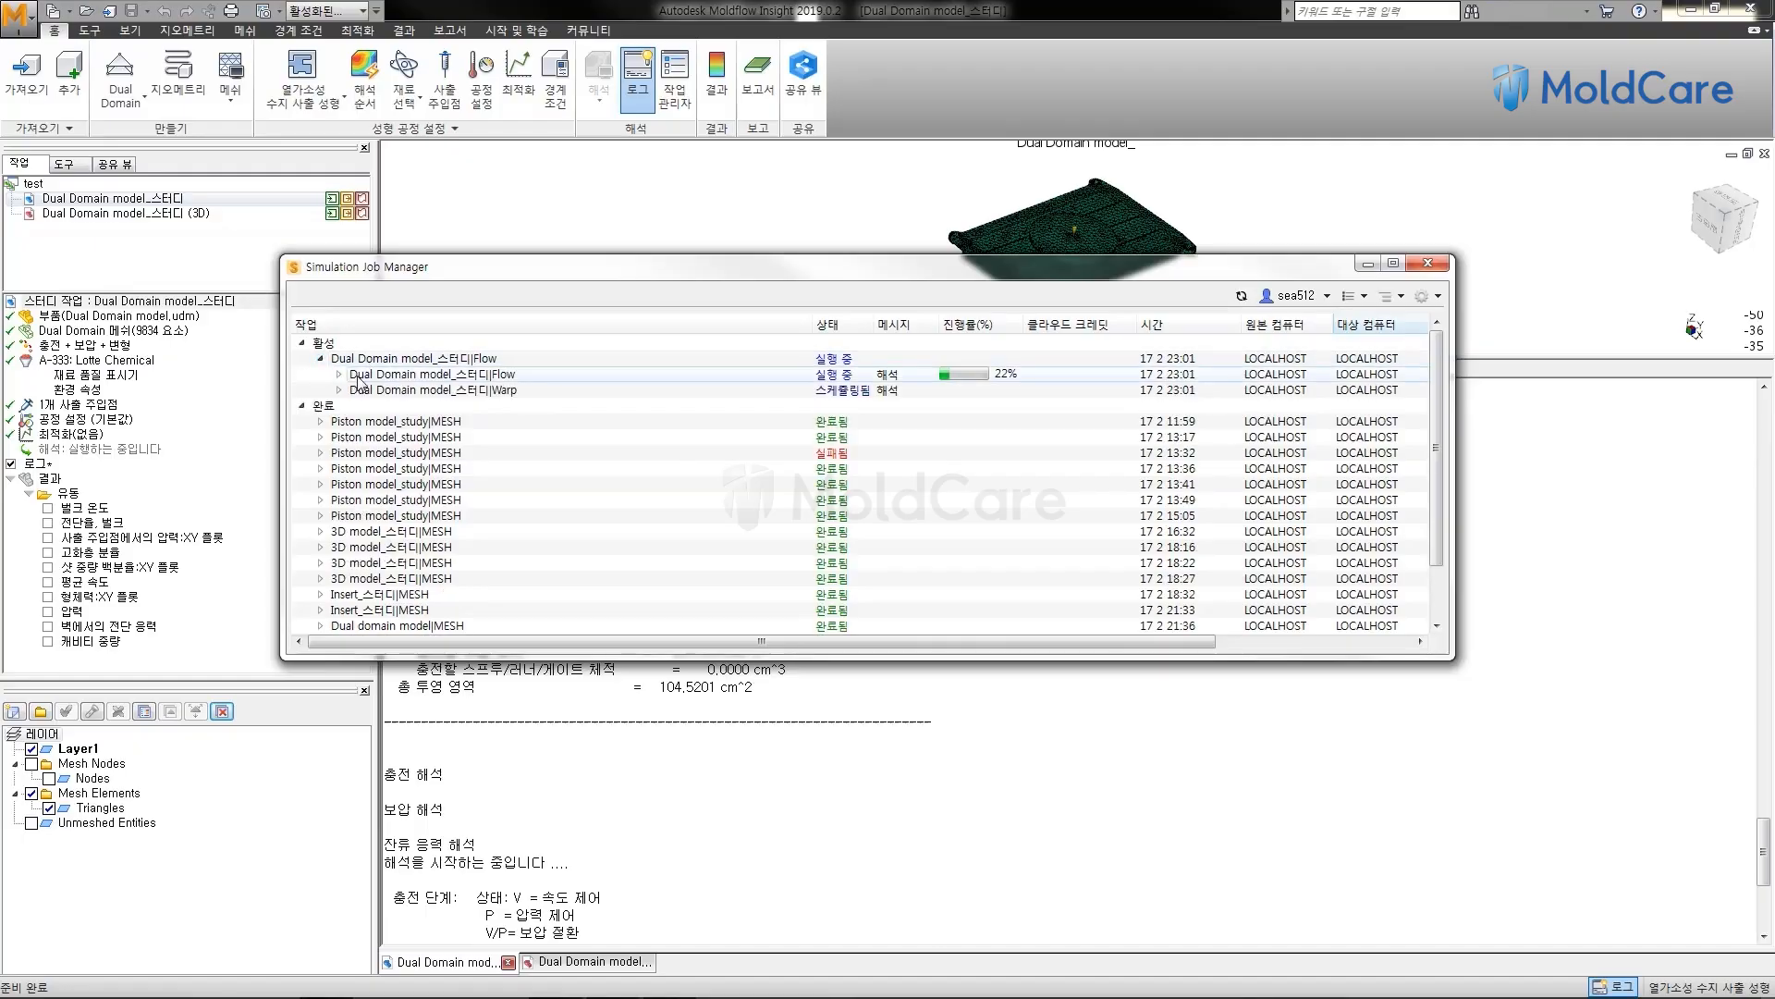
pyautogui.click(439, 379)
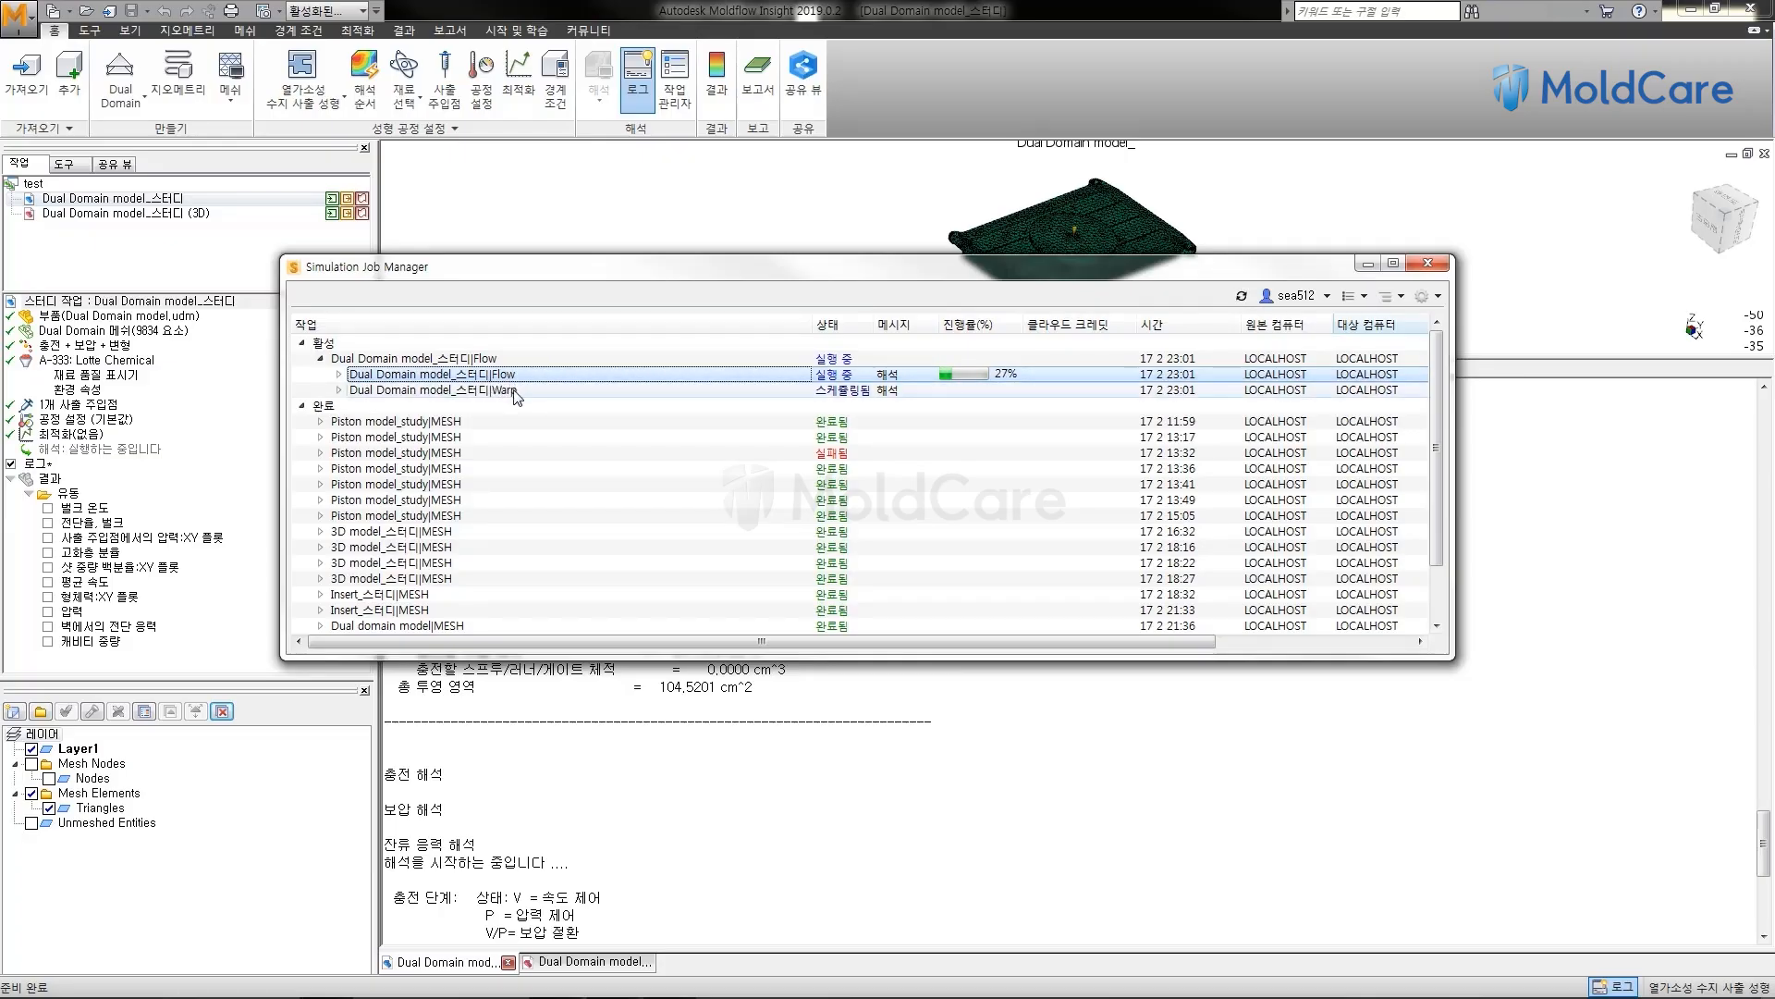
pyautogui.click(514, 391)
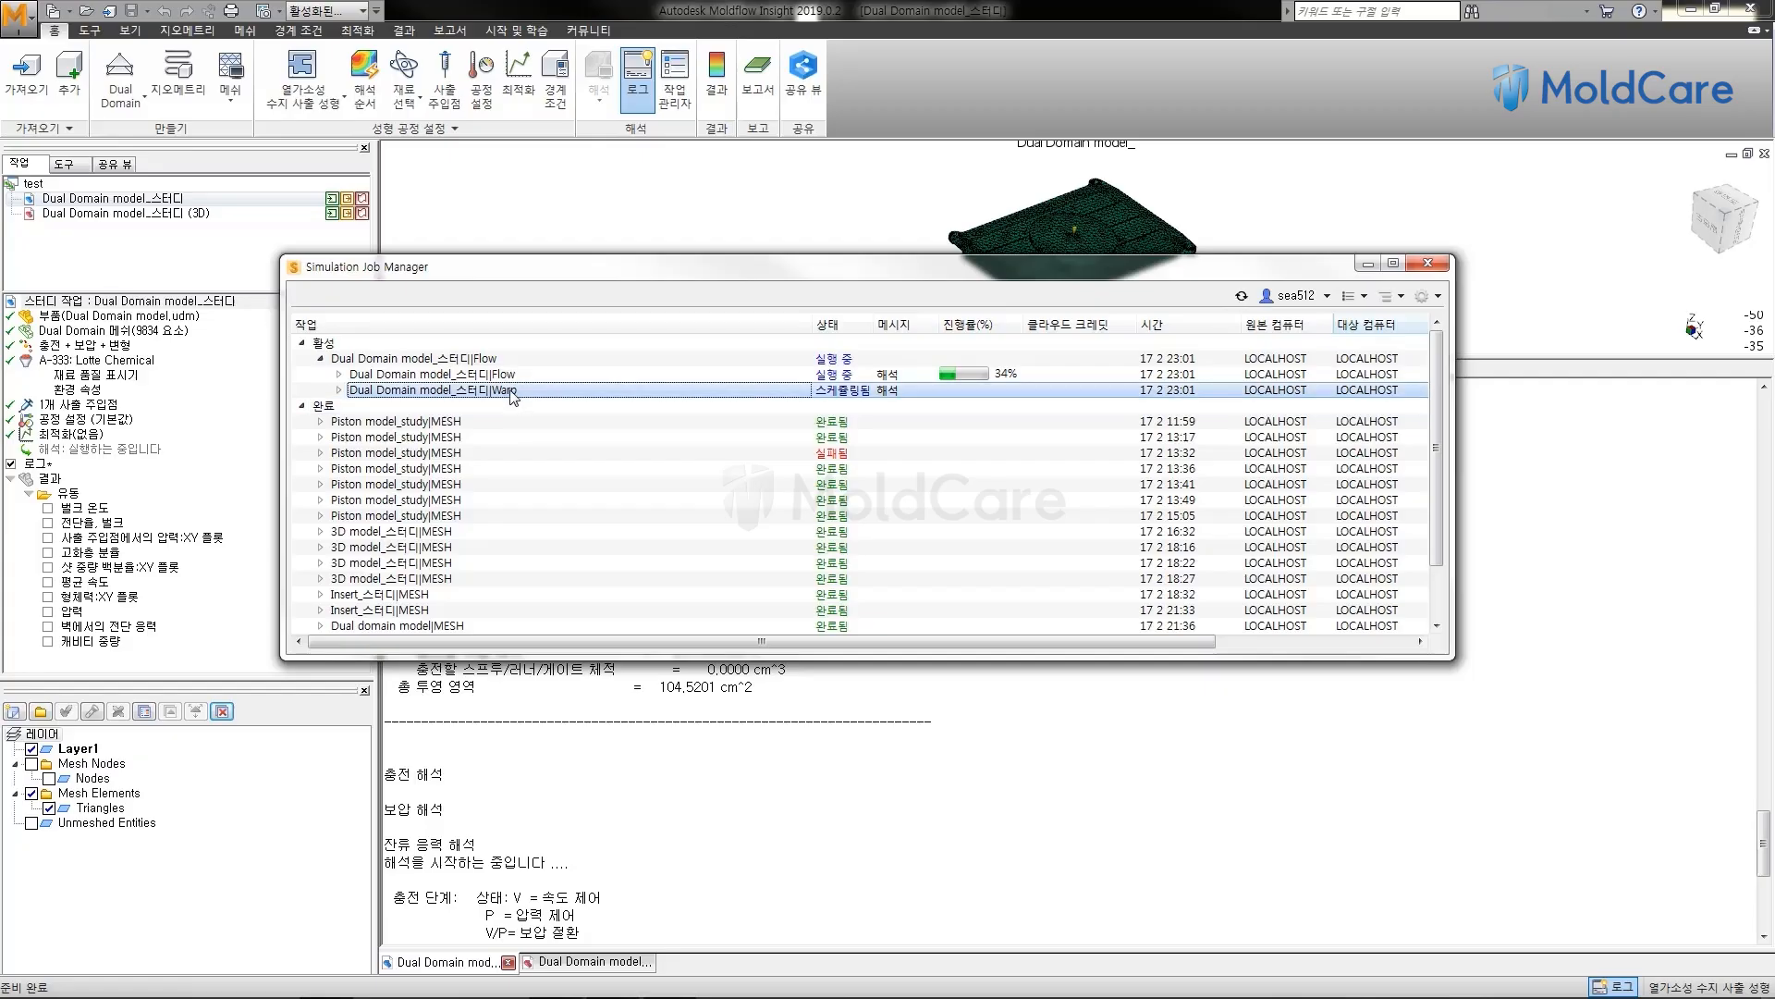